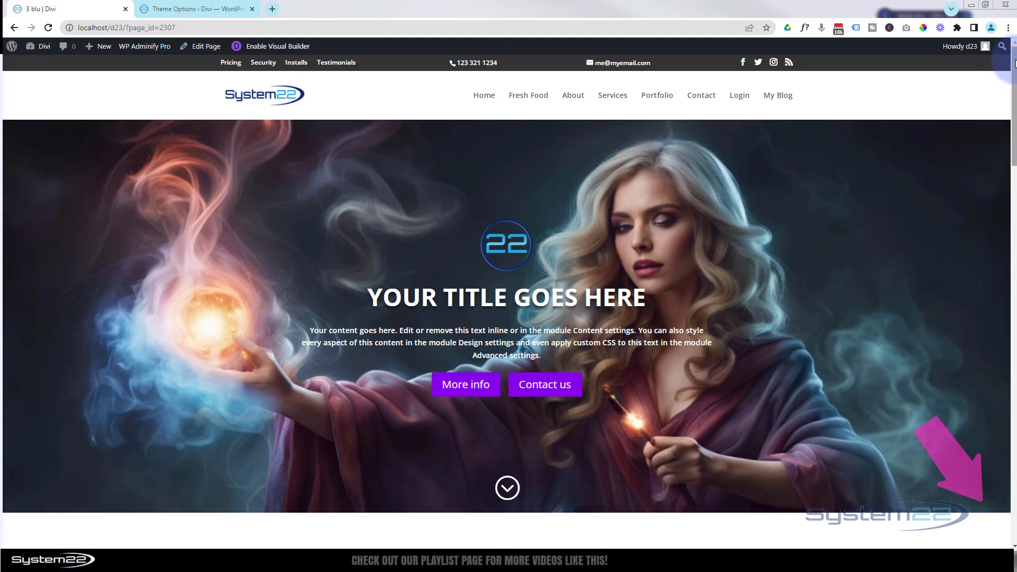
- Examine the finished hero header's background while scrolling, and use its scroll-down arrow to reach the next section
{"action": "scroll", "coordinate": [1015, 72], "scroll_direction": "down", "scroll_amount": 1}
{"action": "left_click_drag", "start_coordinate": [1015, 73], "coordinate": [1005, 48]}
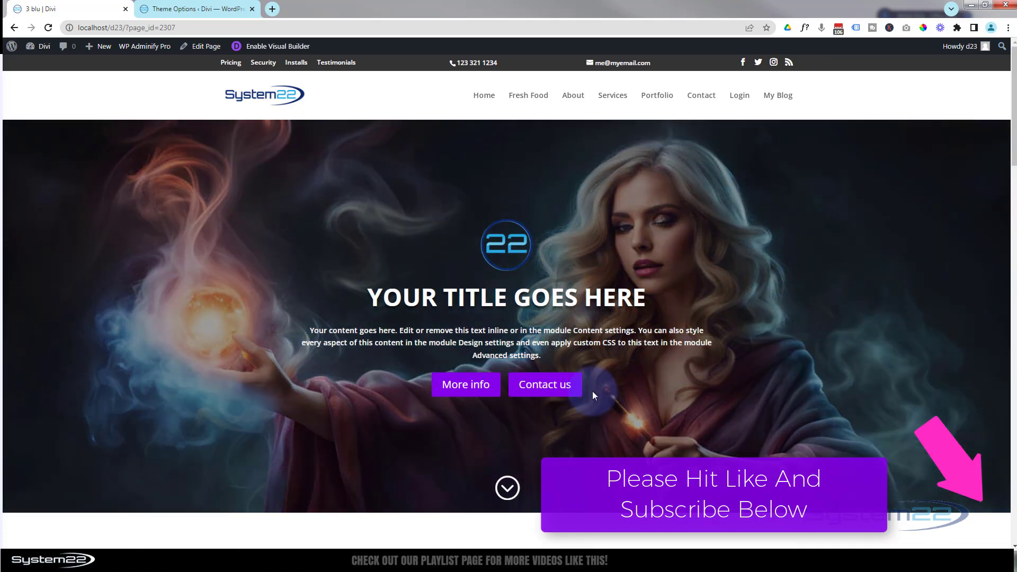
{"action": "left_click", "coordinate": [507, 487]}
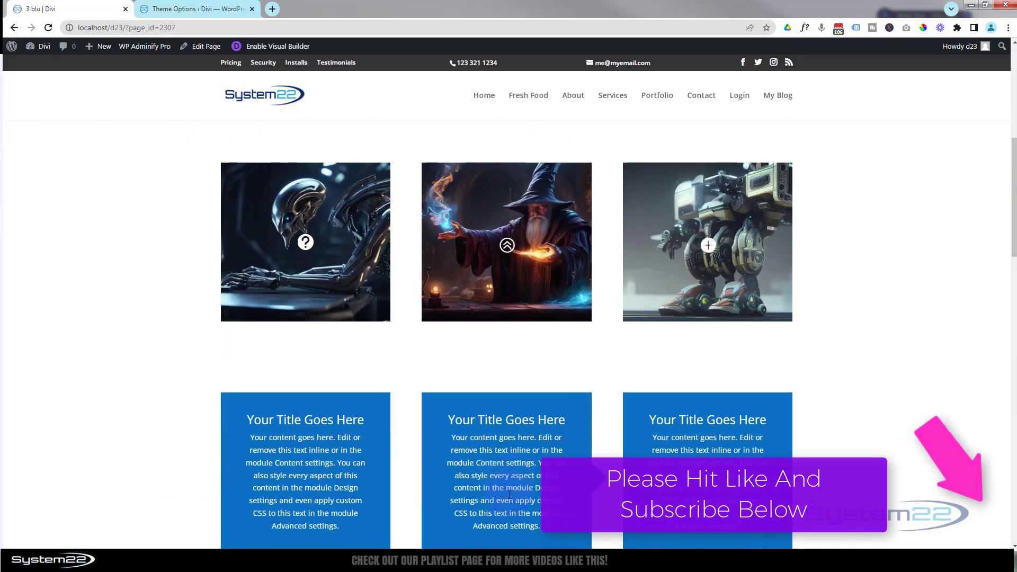
{"action": "scroll", "coordinate": [509, 499], "scroll_direction": "up", "scroll_amount": 7}
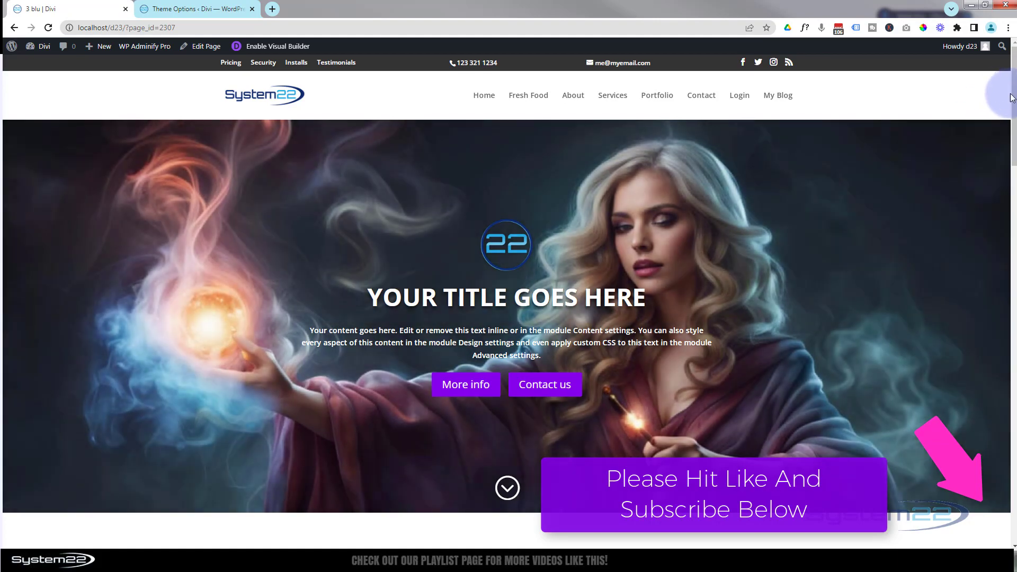
{"action": "left_click_drag", "start_coordinate": [1013, 95], "coordinate": [994, 79]}
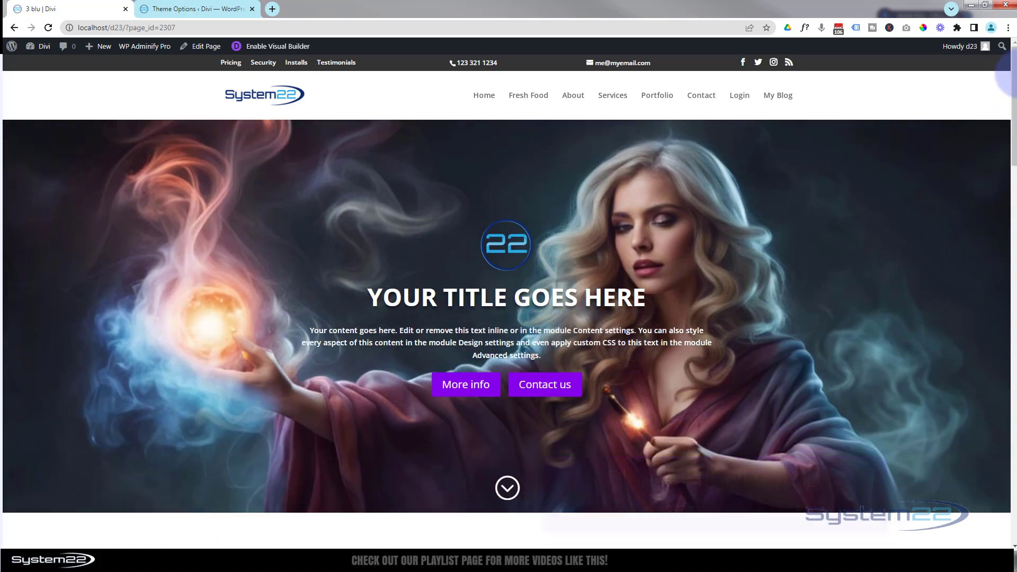
{"action": "mouse_move", "coordinate": [1014, 80]}
{"action": "left_mouse_down"}
{"action": "mouse_move", "coordinate": [1012, 152]}
{"action": "mouse_move", "coordinate": [1006, 79]}
{"action": "left_mouse_up"}
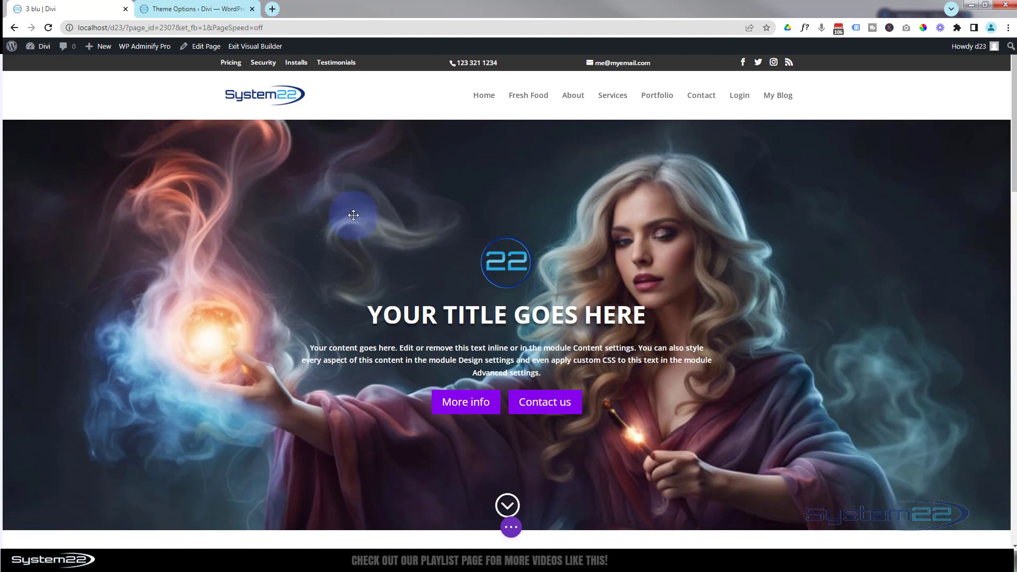
- Insert a fullwidth section with a Fullwidth Header module beneath the hero, and delete the original hero section
{"action": "scroll", "coordinate": [354, 215], "scroll_direction": "down", "scroll_amount": 4}
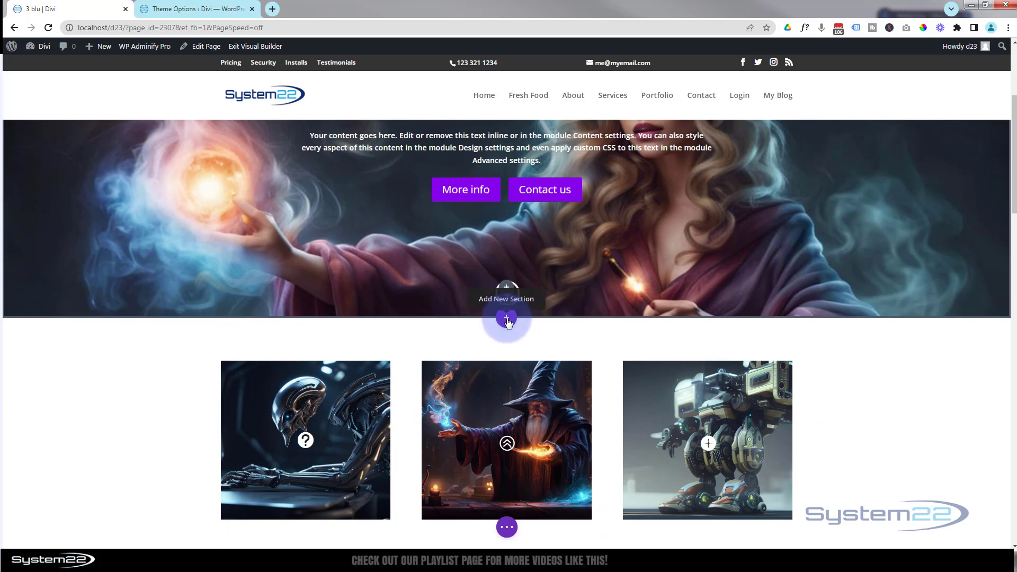
{"action": "left_click", "coordinate": [507, 320]}
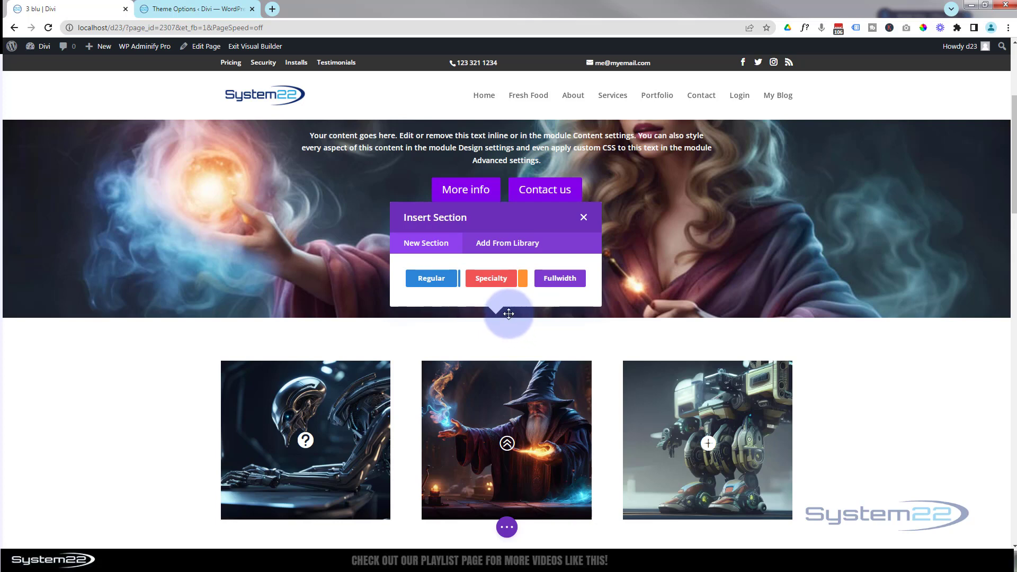
{"action": "left_click", "coordinate": [565, 279]}
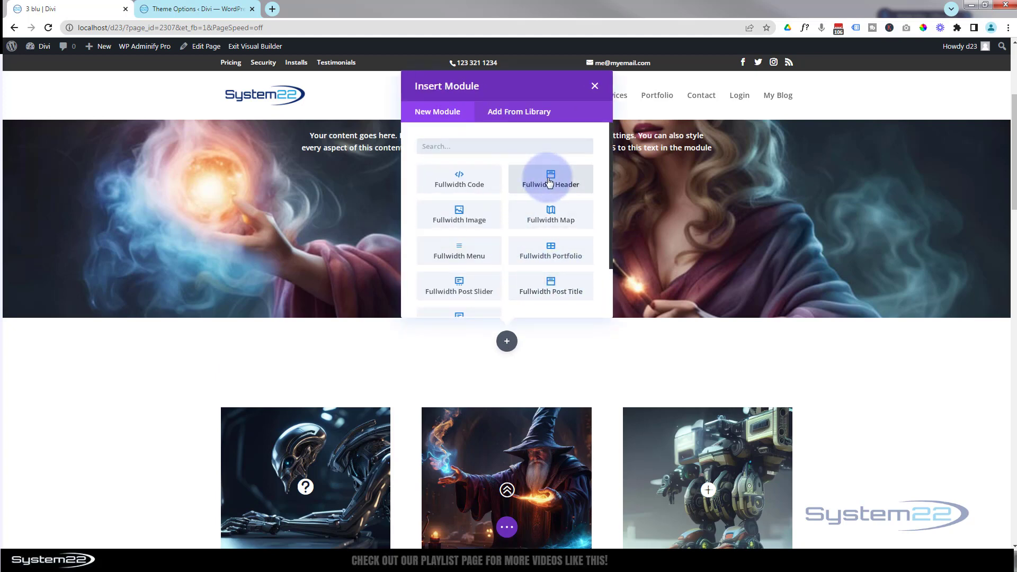
{"action": "left_click", "coordinate": [549, 182]}
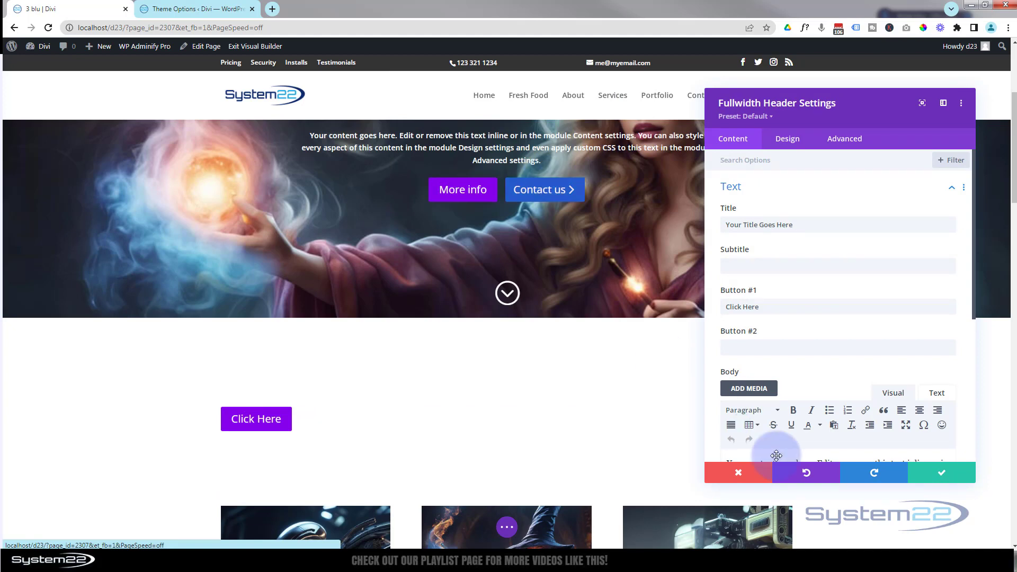
{"action": "left_click", "coordinate": [942, 476]}
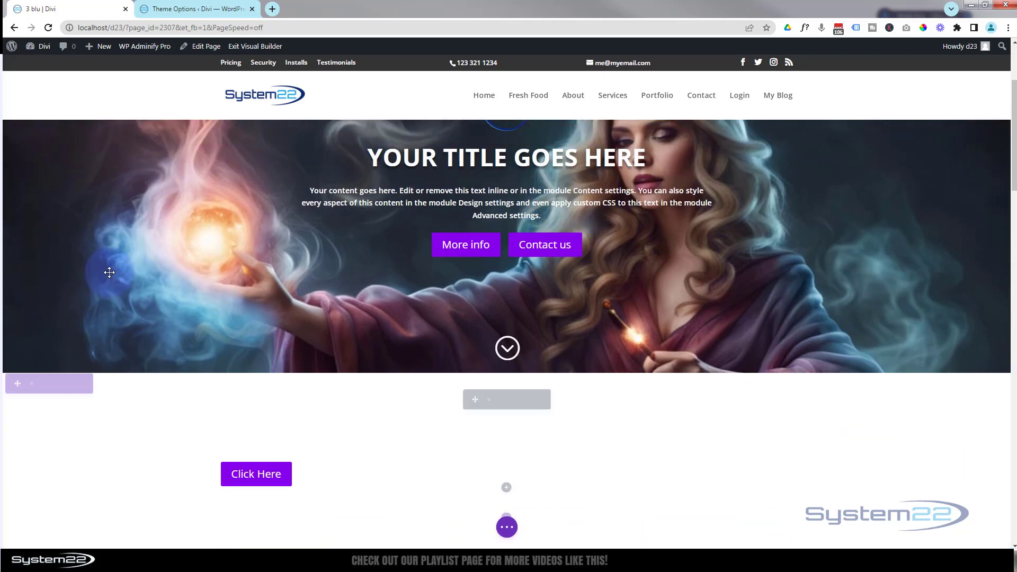
{"action": "mouse_move", "coordinate": [74, 130]}
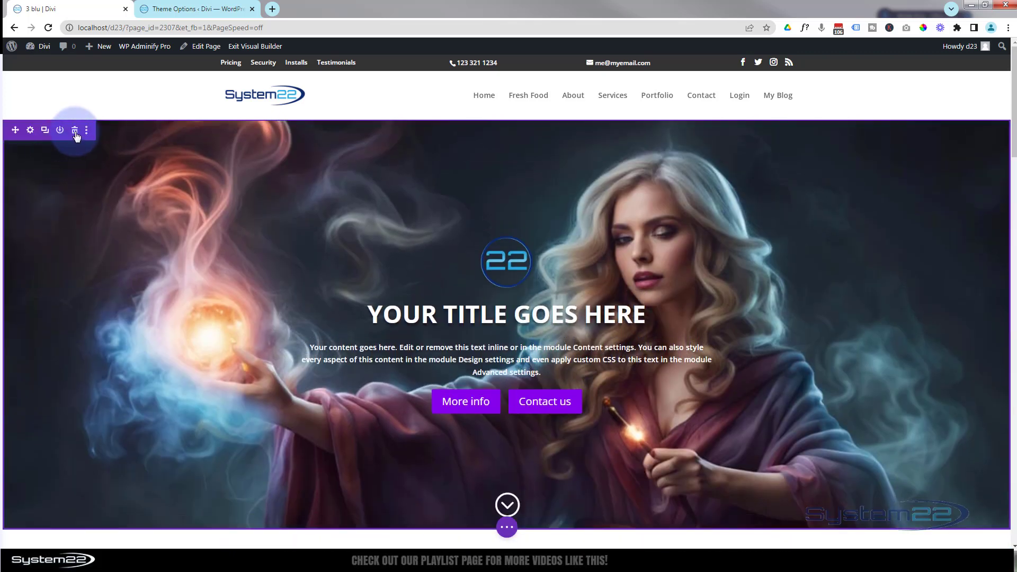
{"action": "left_click", "coordinate": [75, 131]}
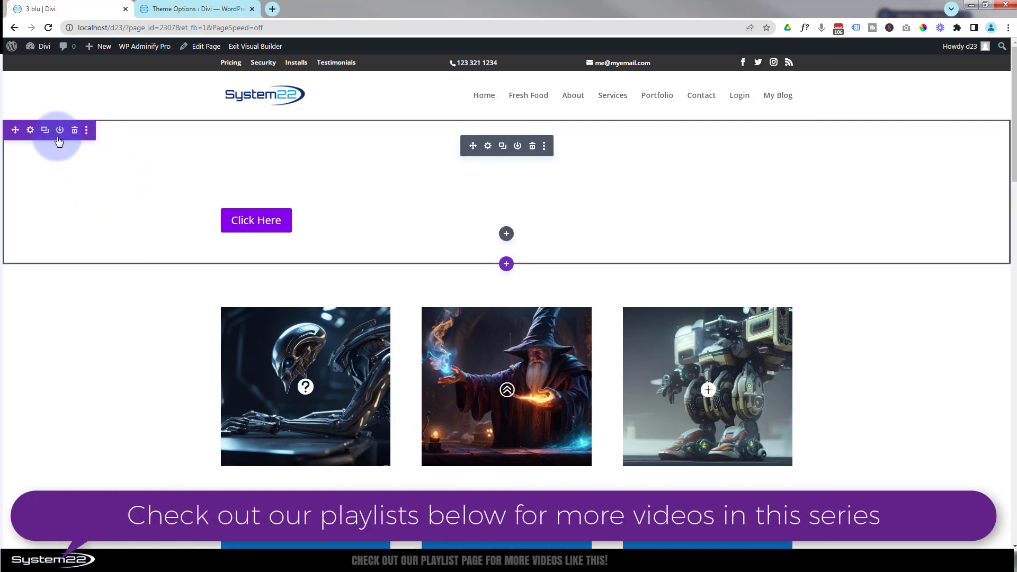
- Set the first media library image, the sorceress, as the new section's background image and enable its parallax effect
{"action": "left_click", "coordinate": [30, 132]}
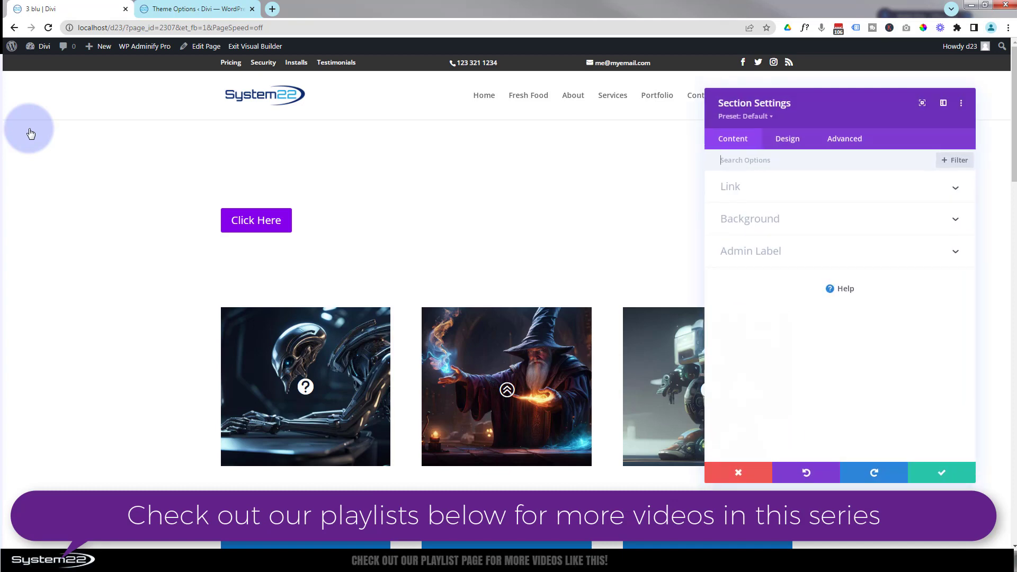
{"action": "left_click", "coordinate": [799, 227]}
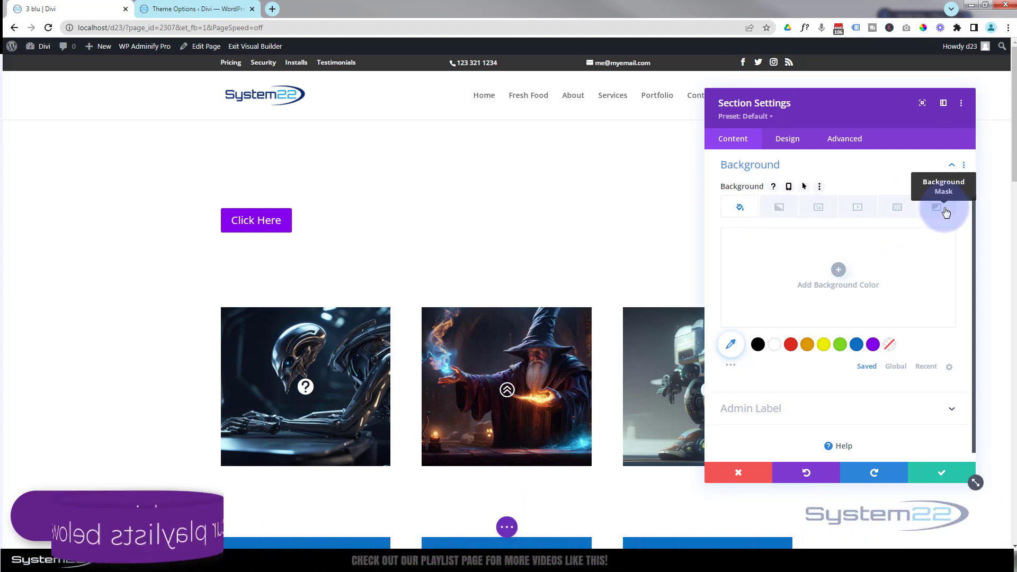
{"action": "left_click", "coordinate": [819, 206]}
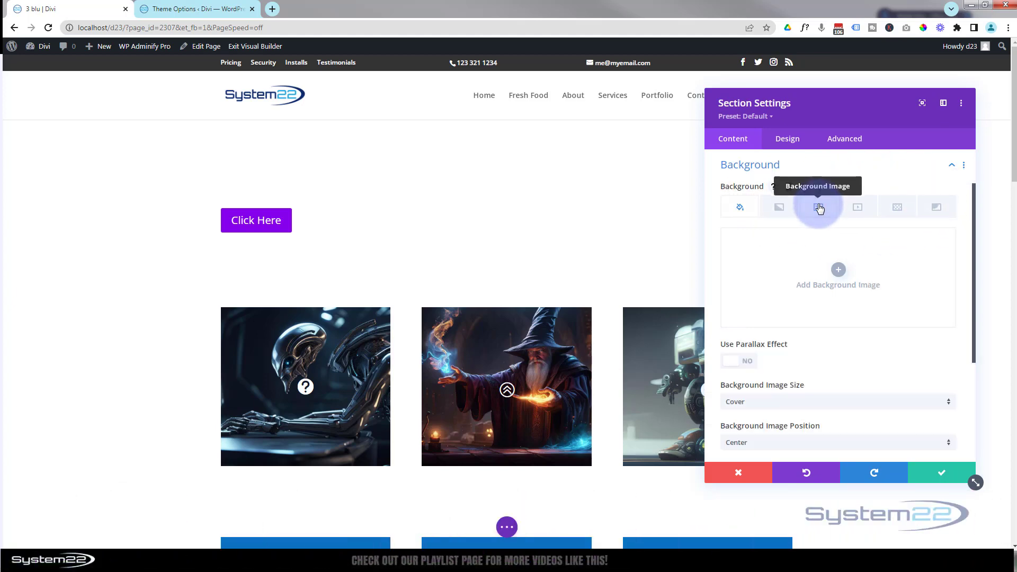
{"action": "left_click", "coordinate": [840, 270]}
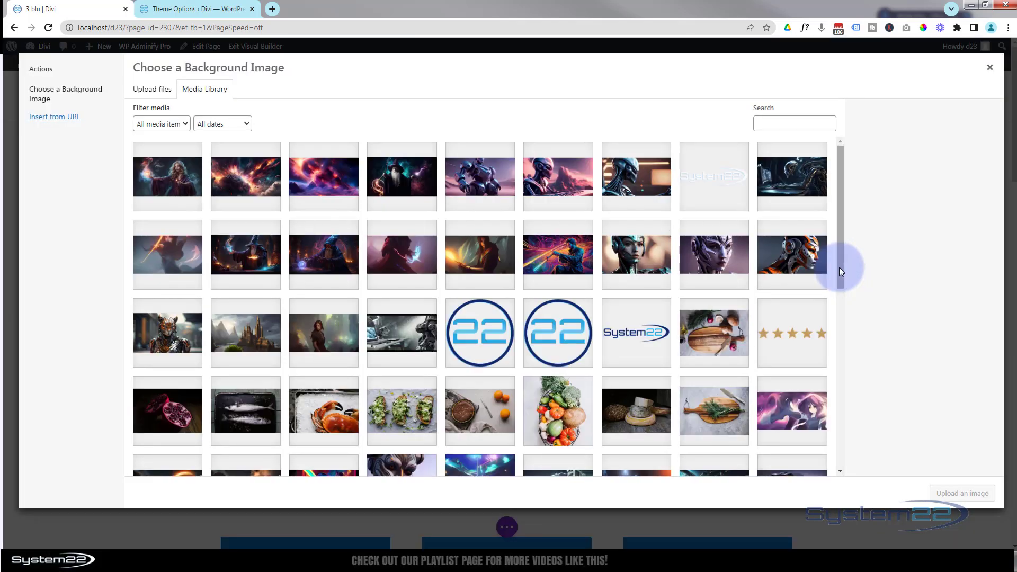
{"action": "left_click", "coordinate": [178, 181]}
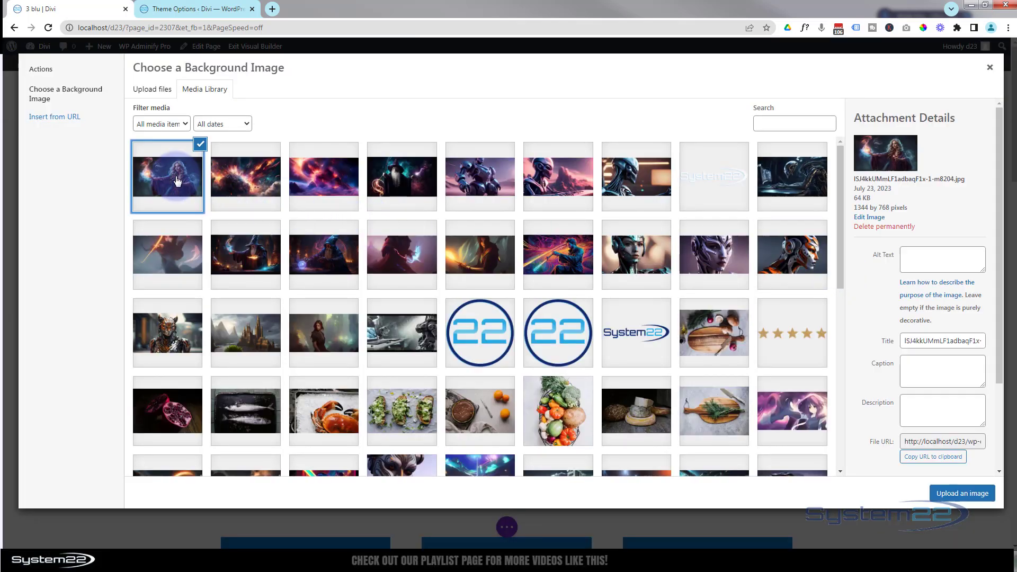
{"action": "left_click", "coordinate": [962, 493]}
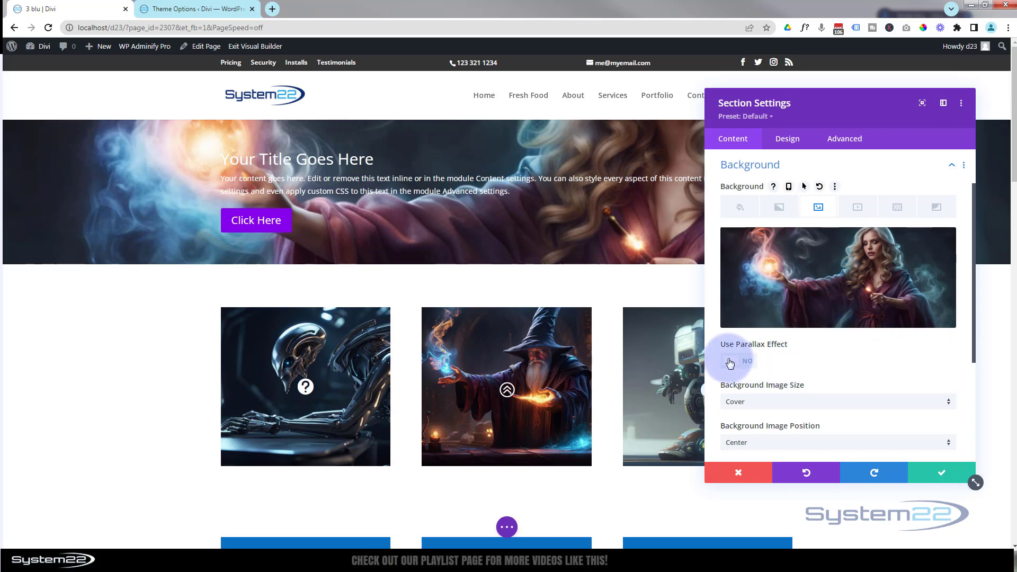
{"action": "left_click", "coordinate": [752, 363]}
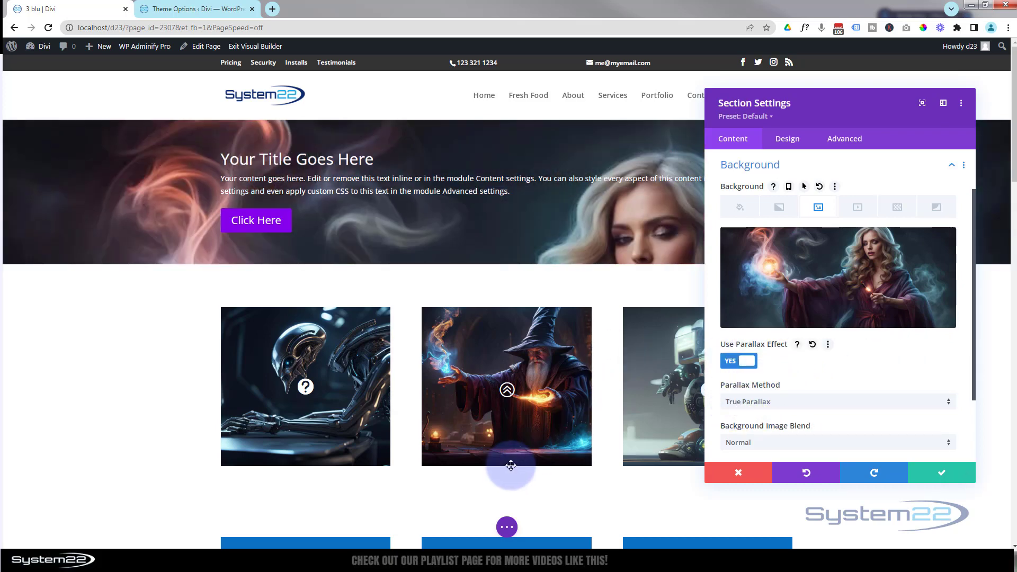
{"action": "mouse_move", "coordinate": [1015, 114]}
{"action": "left_mouse_down"}
{"action": "mouse_move", "coordinate": [1016, 135]}
{"action": "mouse_move", "coordinate": [1010, 103]}
{"action": "mouse_move", "coordinate": [1013, 147]}
{"action": "mouse_move", "coordinate": [1006, 106]}
{"action": "left_mouse_up"}
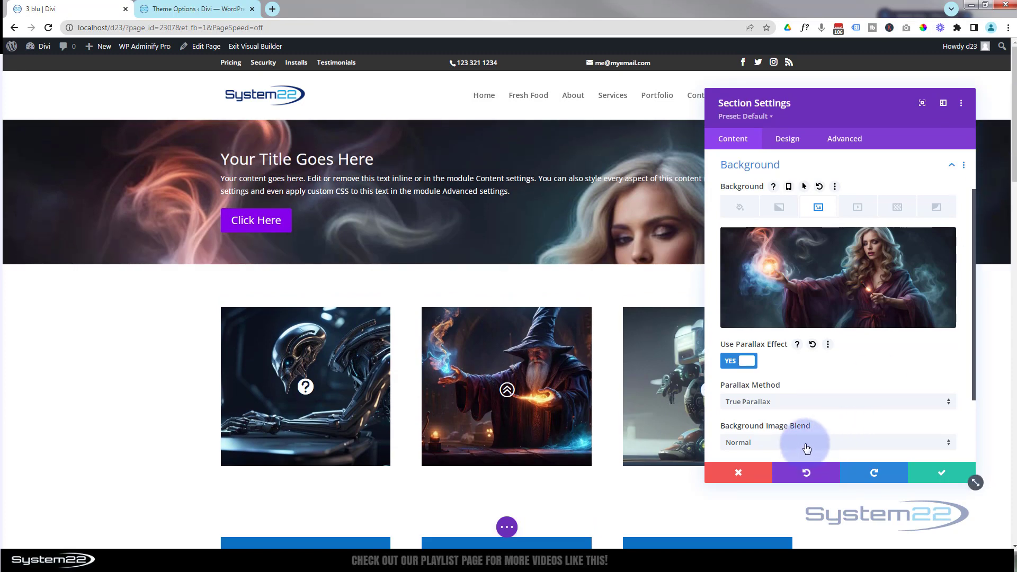
- Try the CSS parallax method on the section's background image and check how it scrolls
{"action": "left_click", "coordinate": [800, 407]}
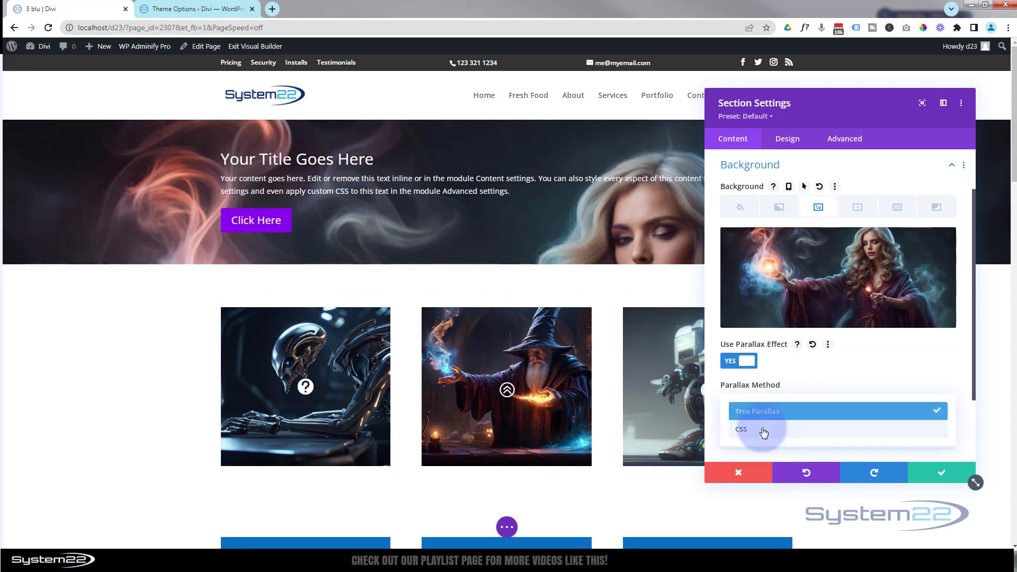
{"action": "left_click", "coordinate": [748, 432]}
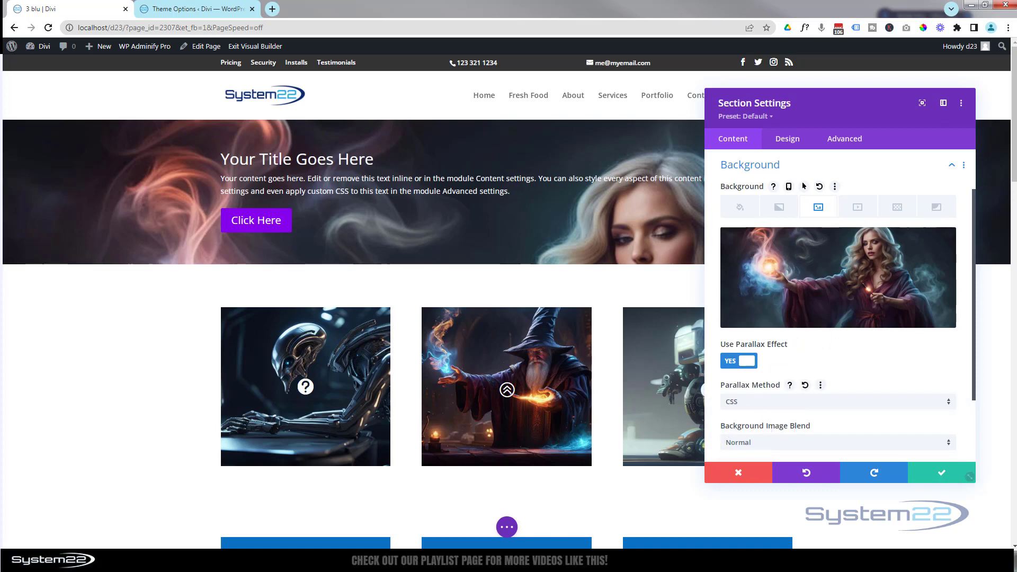
{"action": "mouse_move", "coordinate": [1011, 152]}
{"action": "left_mouse_down"}
{"action": "mouse_move", "coordinate": [1015, 234]}
{"action": "mouse_move", "coordinate": [1013, 164]}
{"action": "left_mouse_up"}
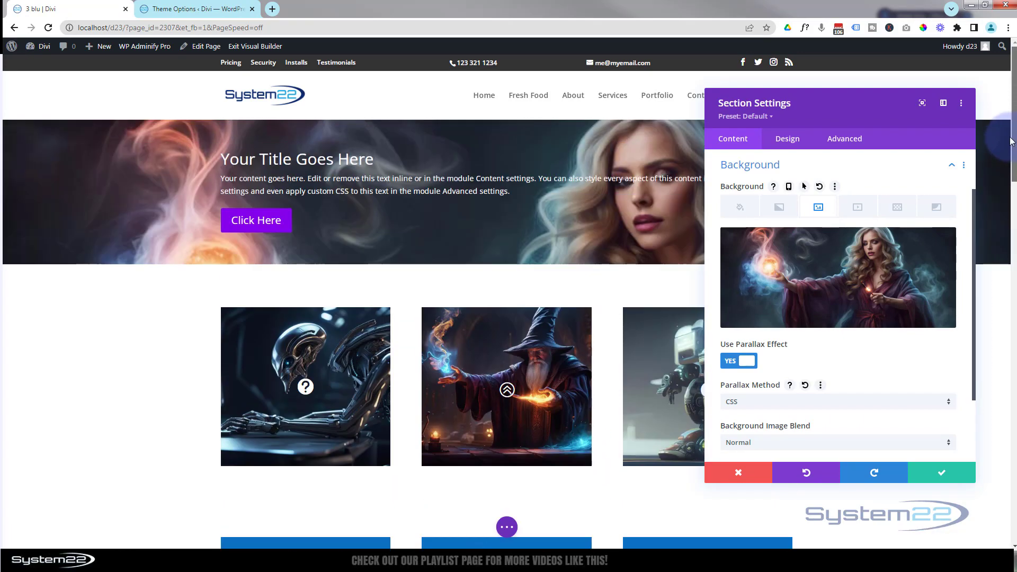
- Set the section background's parallax method to True Parallax and save the section settings
{"action": "left_click", "coordinate": [809, 404]}
{"action": "left_click", "coordinate": [793, 417]}
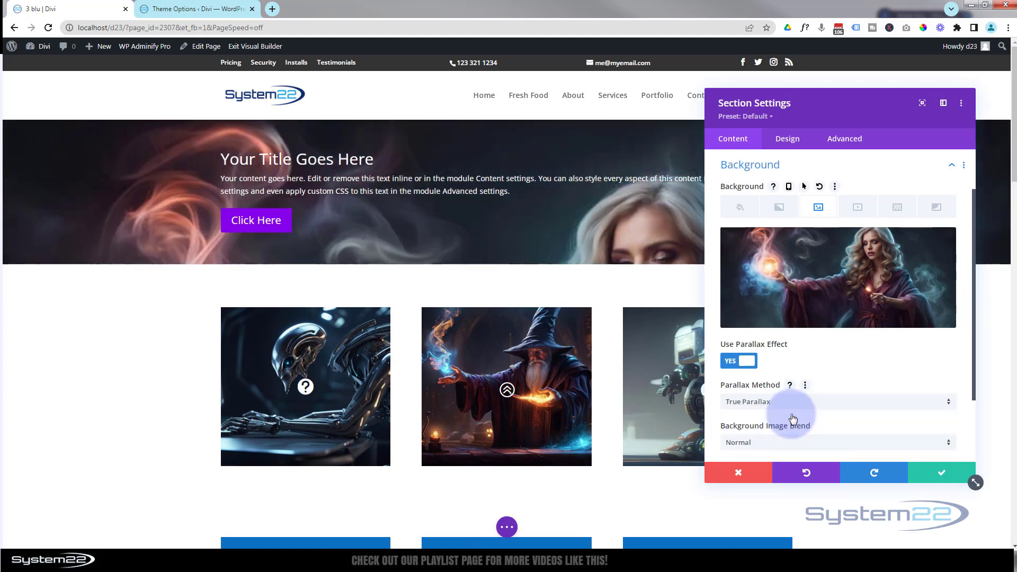
{"action": "left_click", "coordinate": [927, 475]}
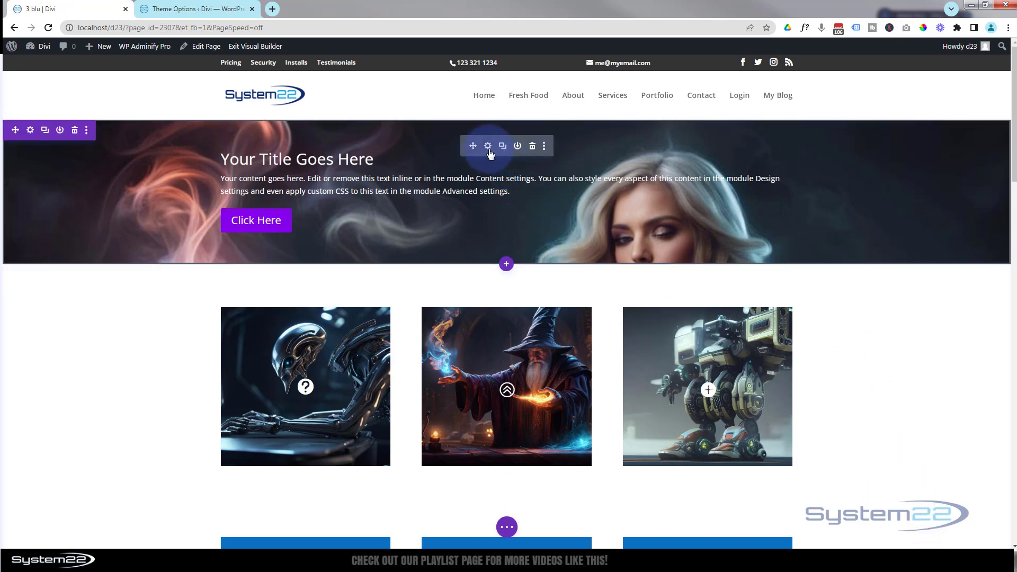
- Open the design settings of the Fullwidth Header module
{"action": "left_click", "coordinate": [488, 147]}
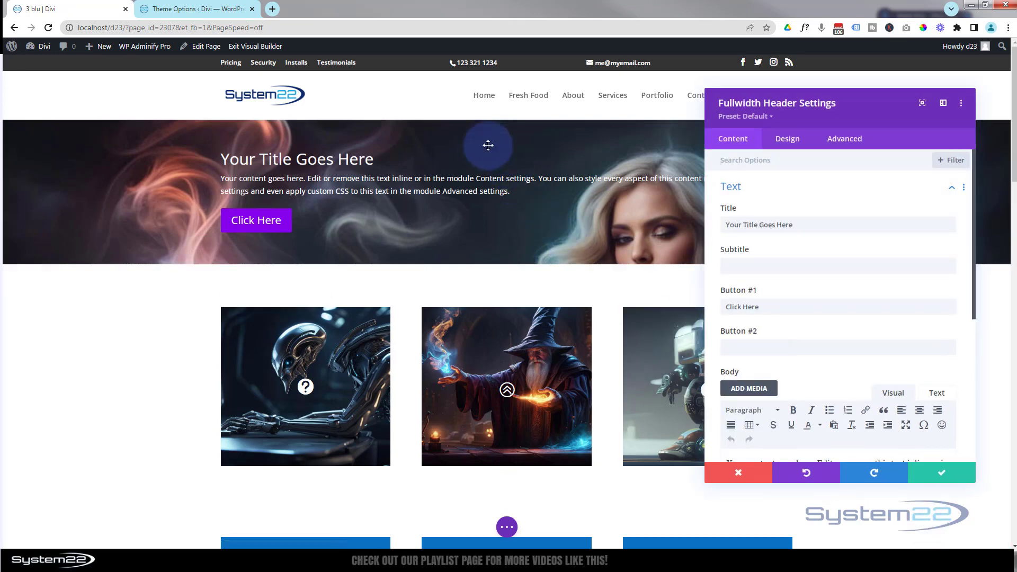
{"action": "left_click", "coordinate": [792, 140]}
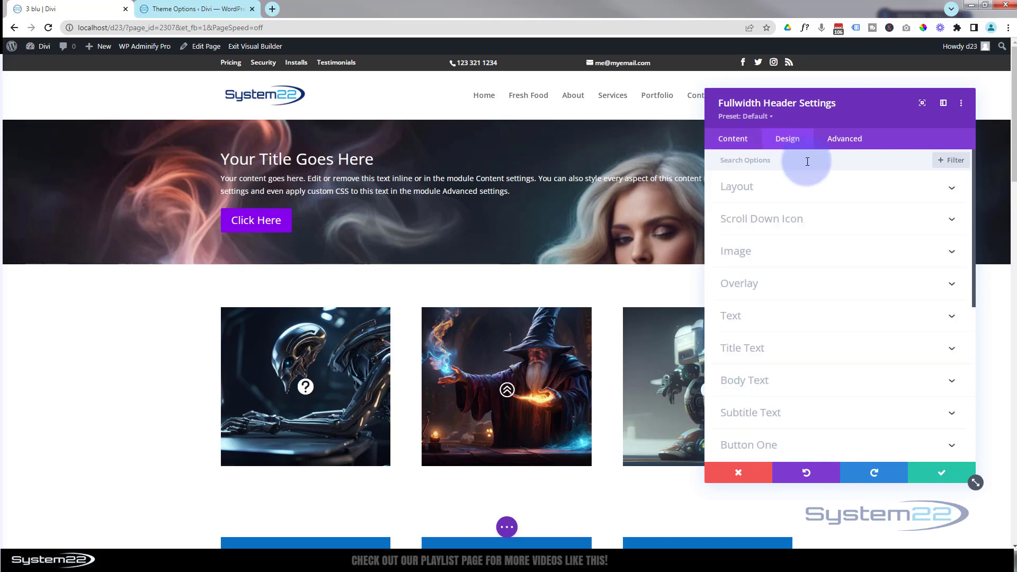
{"action": "scroll", "coordinate": [855, 267], "scroll_direction": "down", "scroll_amount": 3}
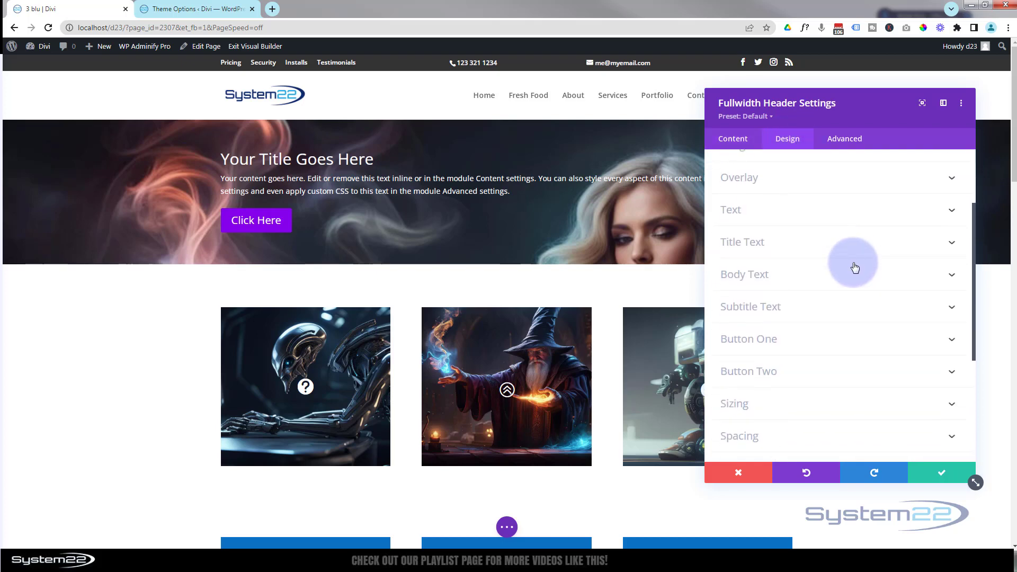
{"action": "scroll", "coordinate": [855, 266], "scroll_direction": "up", "scroll_amount": 3}
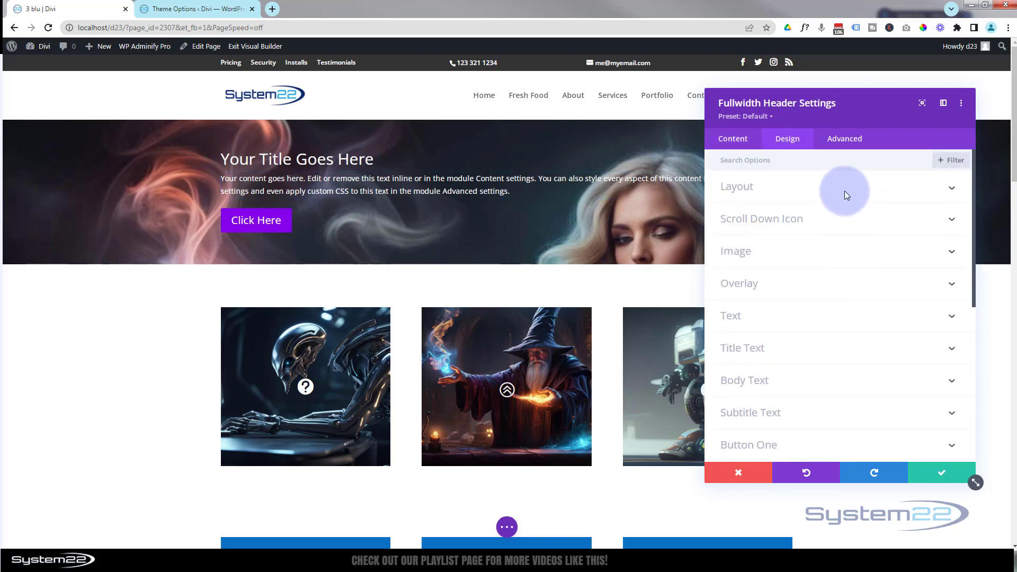
- Try the Make Fullscreen layout option on the header, check the page, and turn the option off again
{"action": "left_click", "coordinate": [840, 190]}
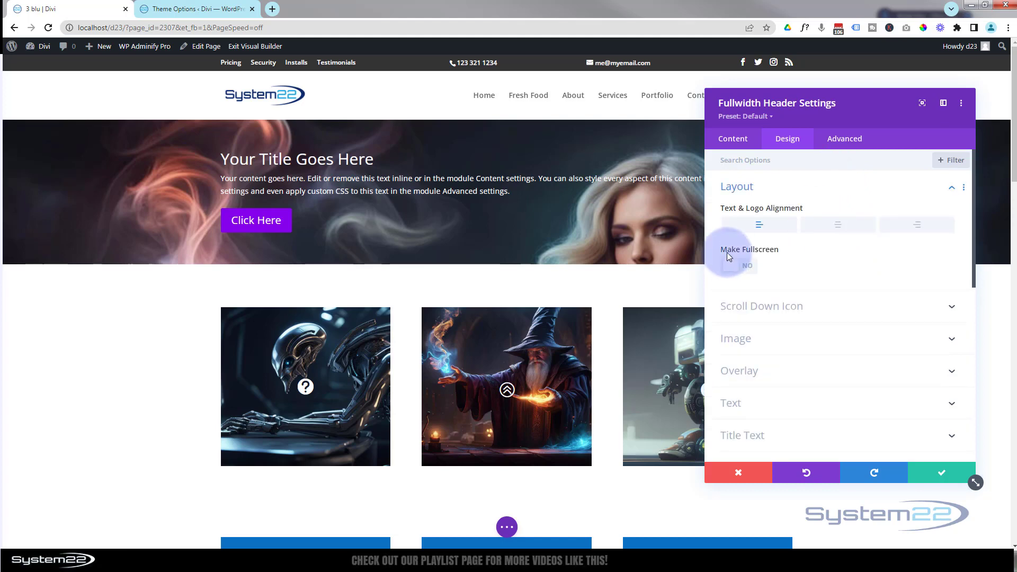
{"action": "left_click", "coordinate": [744, 268]}
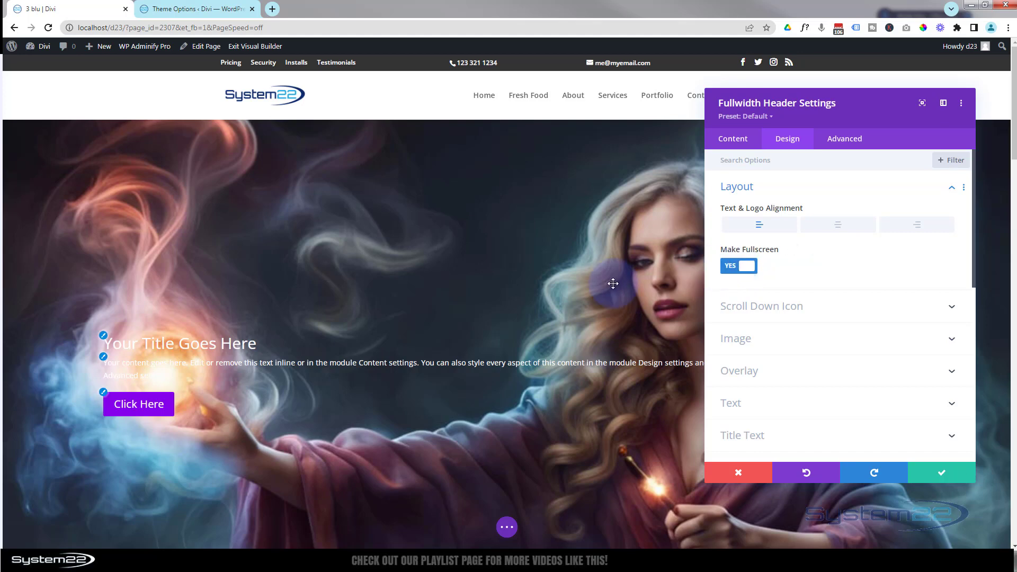
{"action": "scroll", "coordinate": [613, 283], "scroll_direction": "down", "scroll_amount": 3}
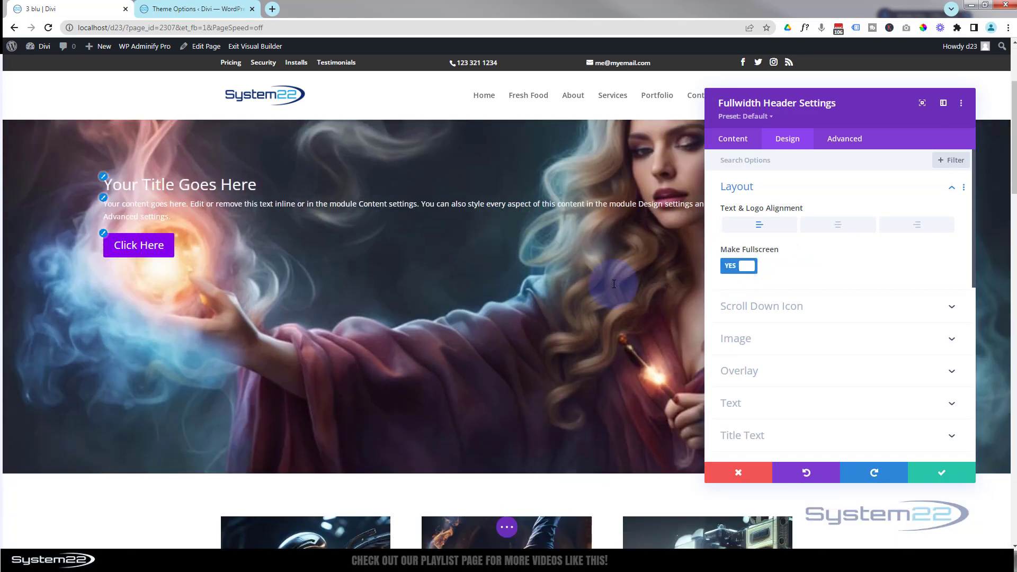
{"action": "scroll", "coordinate": [613, 283], "scroll_direction": "up", "scroll_amount": 3}
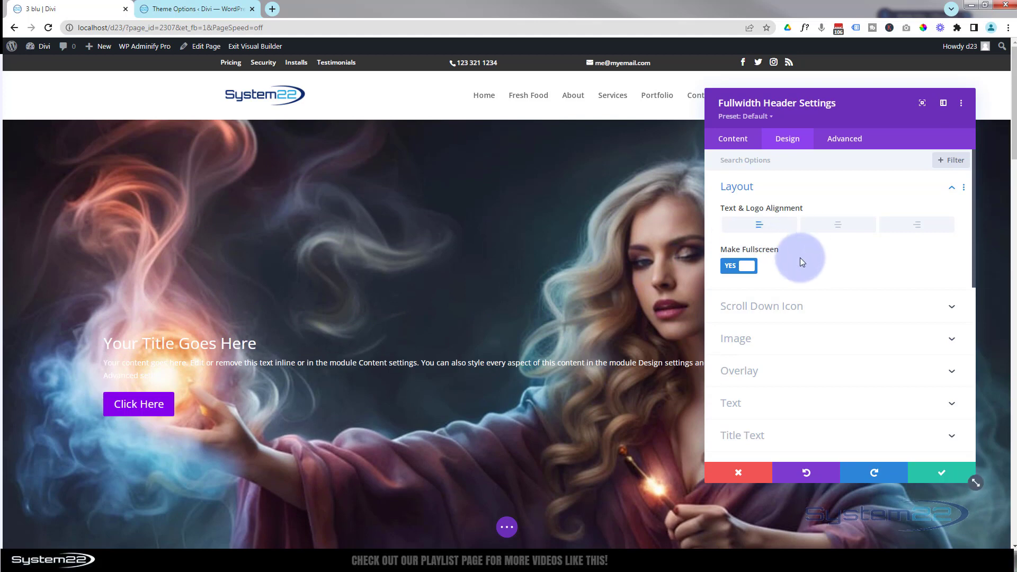
{"action": "left_click", "coordinate": [739, 266]}
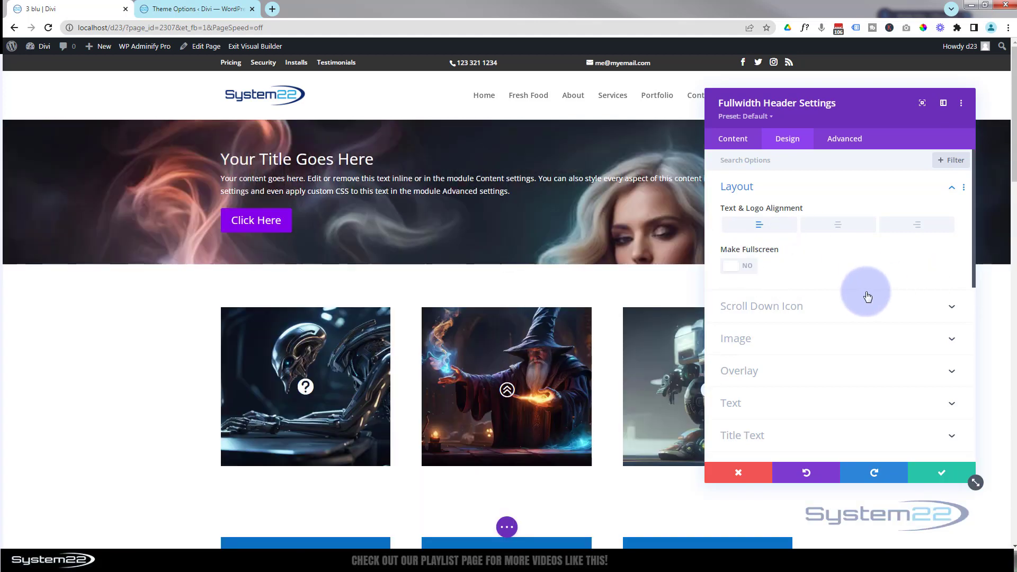
- Set the Fullwidth Header module's minimum height to 80vh and check the section on the page
{"action": "scroll", "coordinate": [858, 302], "scroll_direction": "down", "scroll_amount": 5}
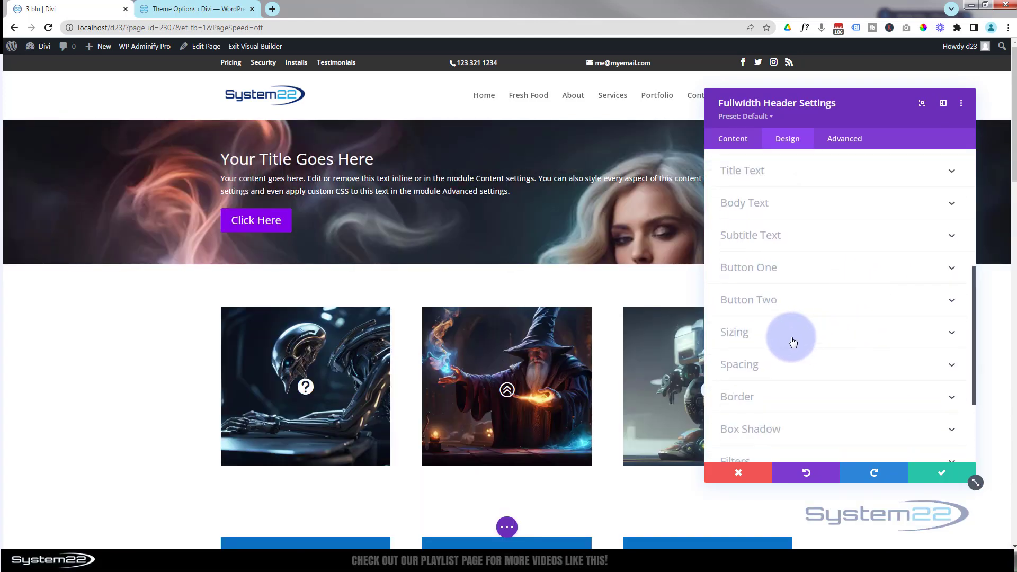
{"action": "left_click", "coordinate": [826, 339]}
{"action": "scroll", "coordinate": [806, 329], "scroll_direction": "down", "scroll_amount": 3}
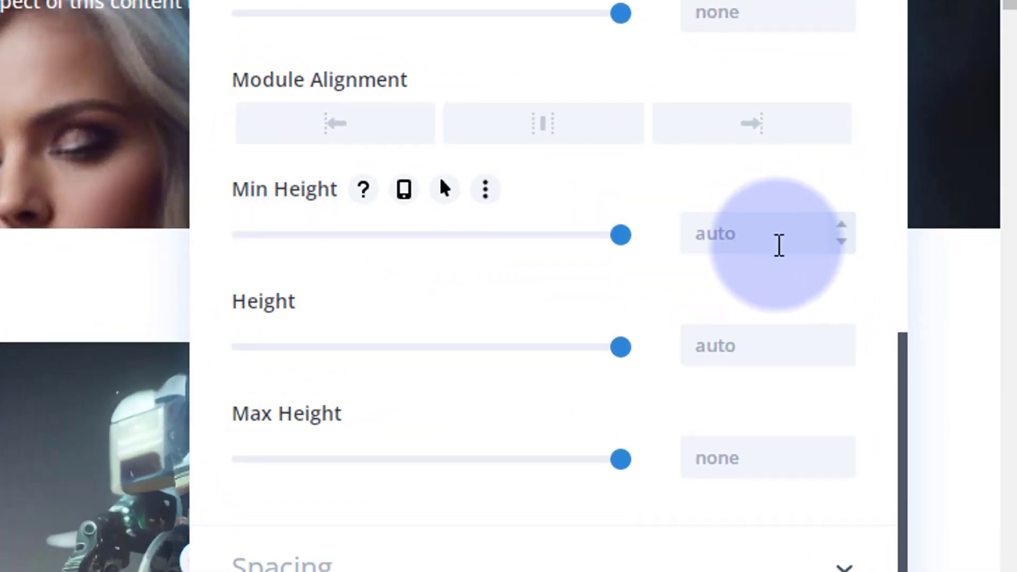
{"action": "left_click", "coordinate": [741, 238]}
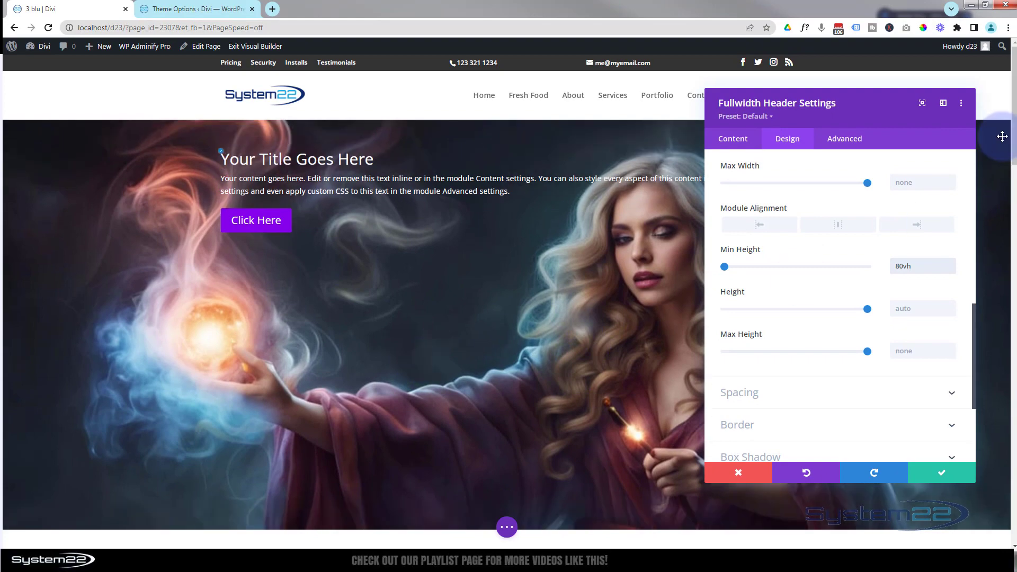
{"action": "scroll", "coordinate": [1014, 159], "scroll_direction": "down", "scroll_amount": 1}
{"action": "left_click_drag", "start_coordinate": [1014, 159], "coordinate": [1014, 127]}
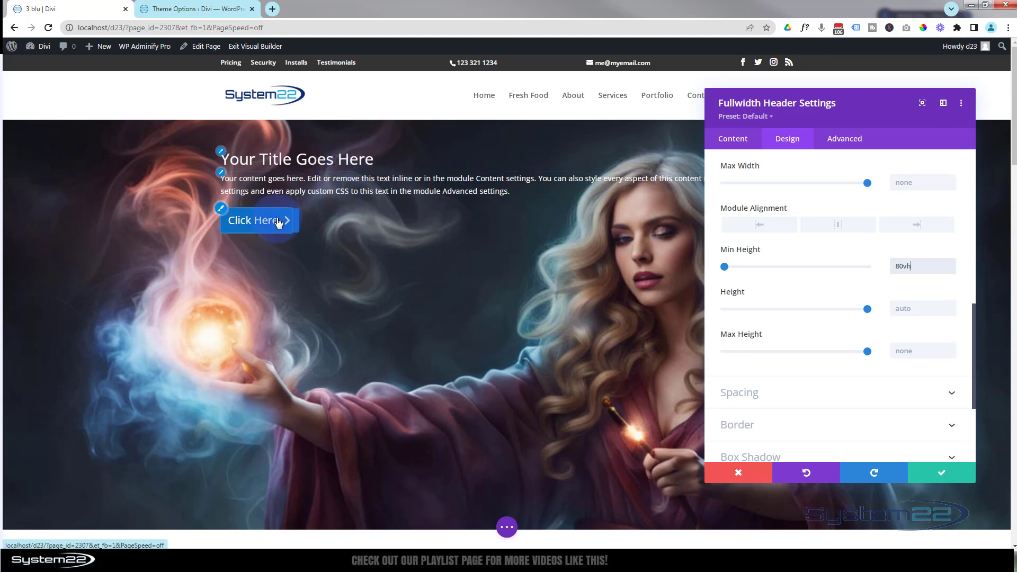
{"action": "left_click", "coordinate": [884, 272]}
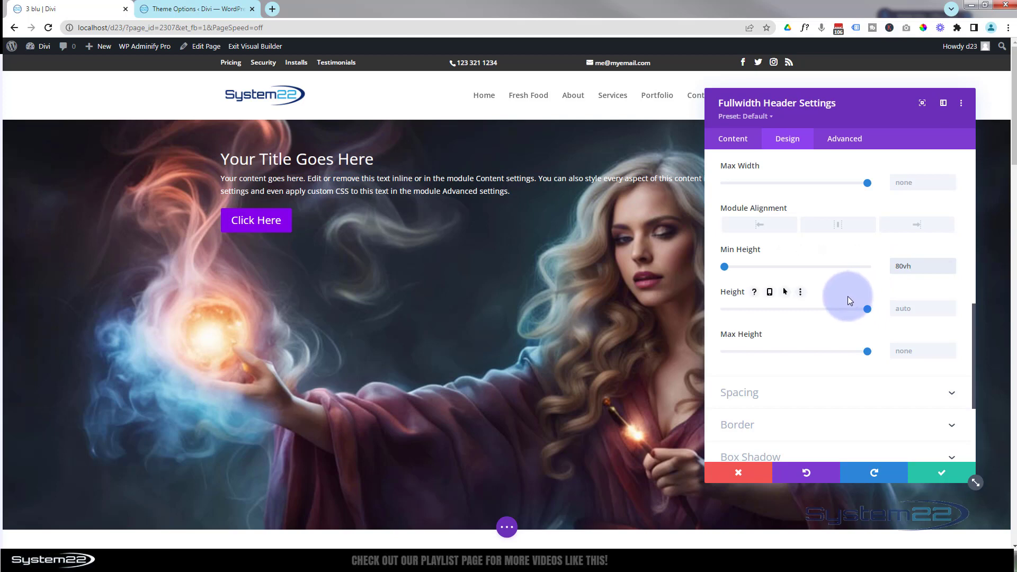
- Add a second button labelled "Learn More" to the header's text content
{"action": "left_click", "coordinate": [733, 139]}
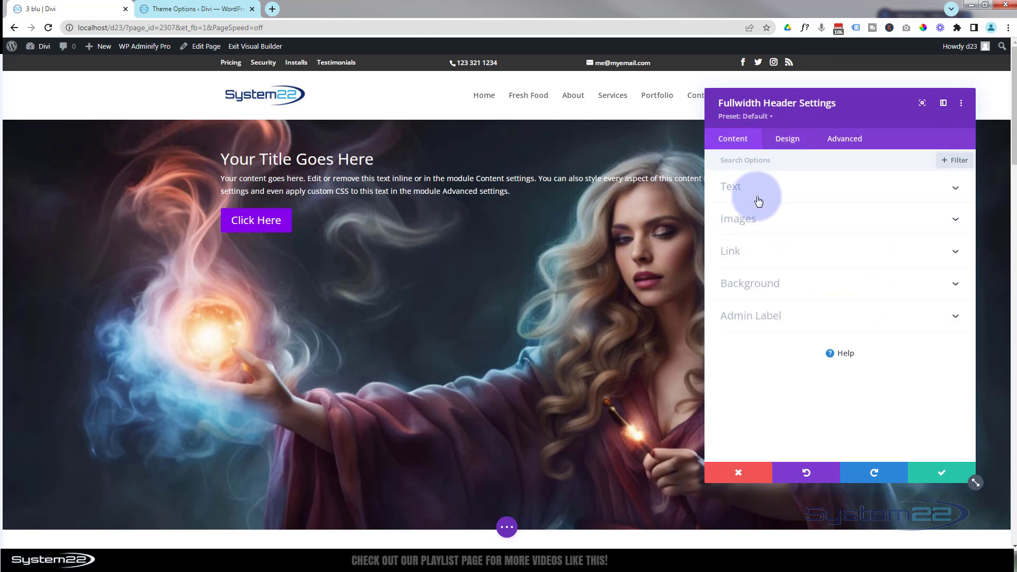
{"action": "left_click", "coordinate": [775, 189]}
{"action": "triple_click", "coordinate": [806, 226]}
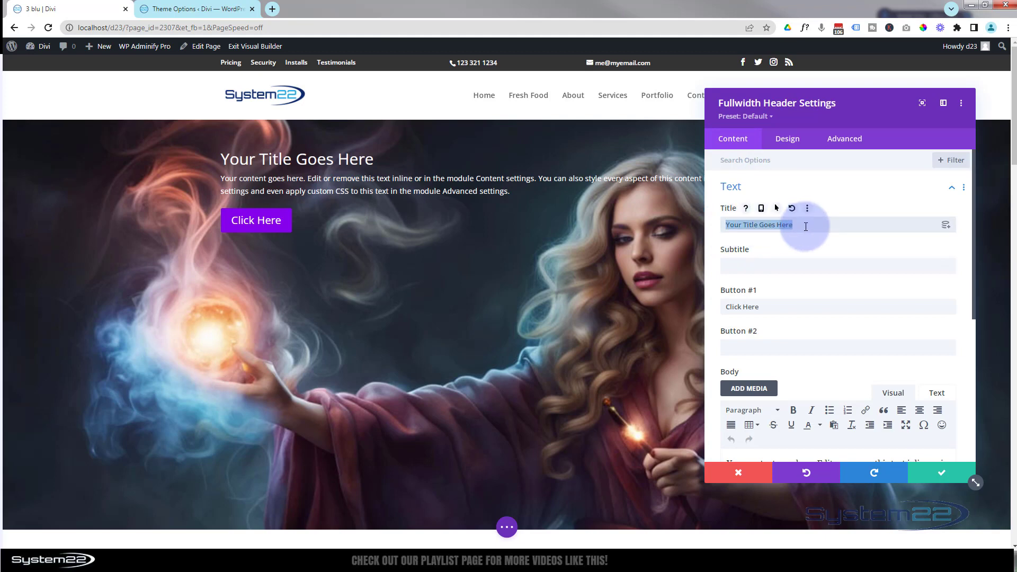
{"action": "left_click", "coordinate": [753, 267]}
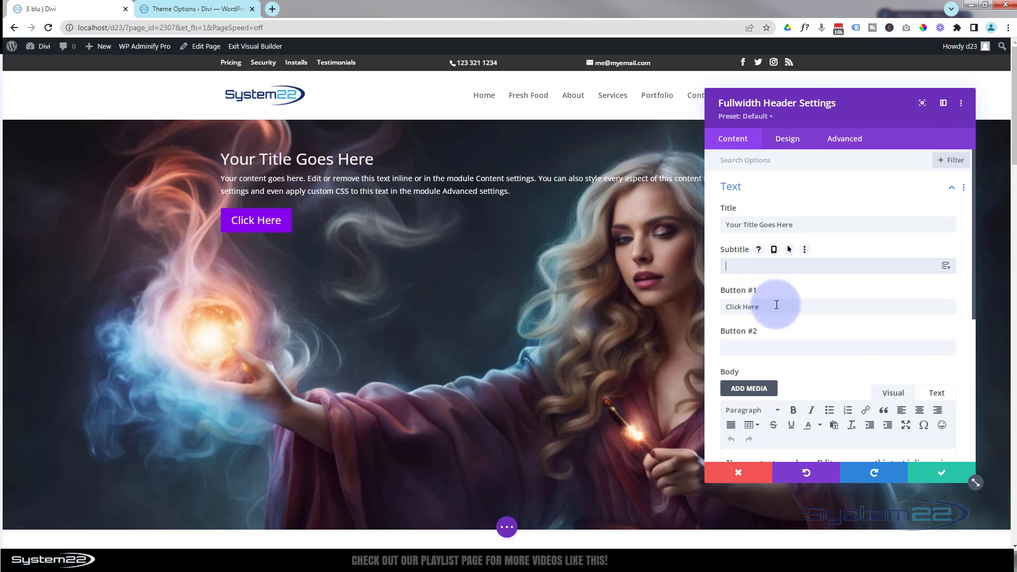
{"action": "left_click", "coordinate": [744, 349]}
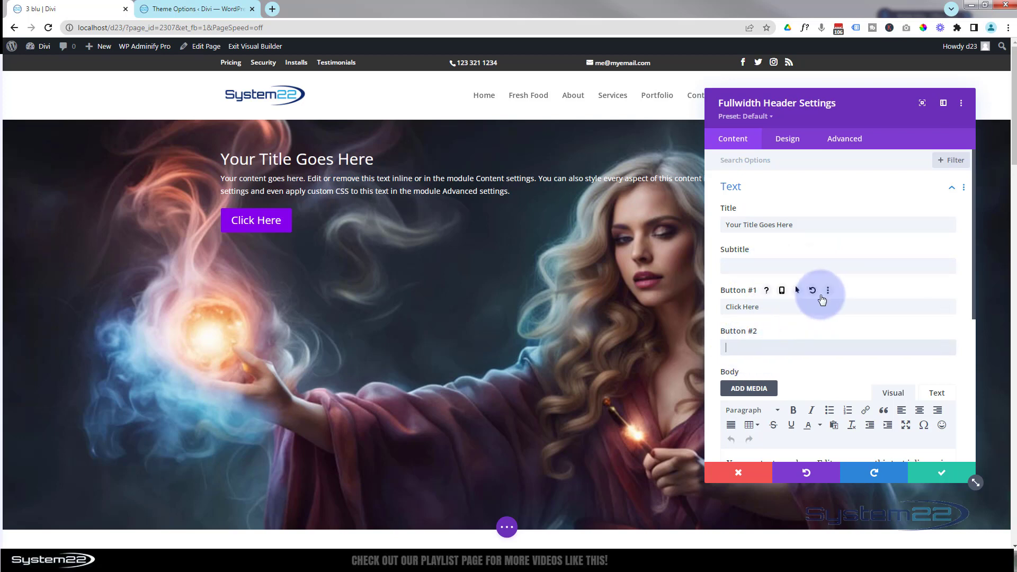
{"action": "type", "text": "Learn "}
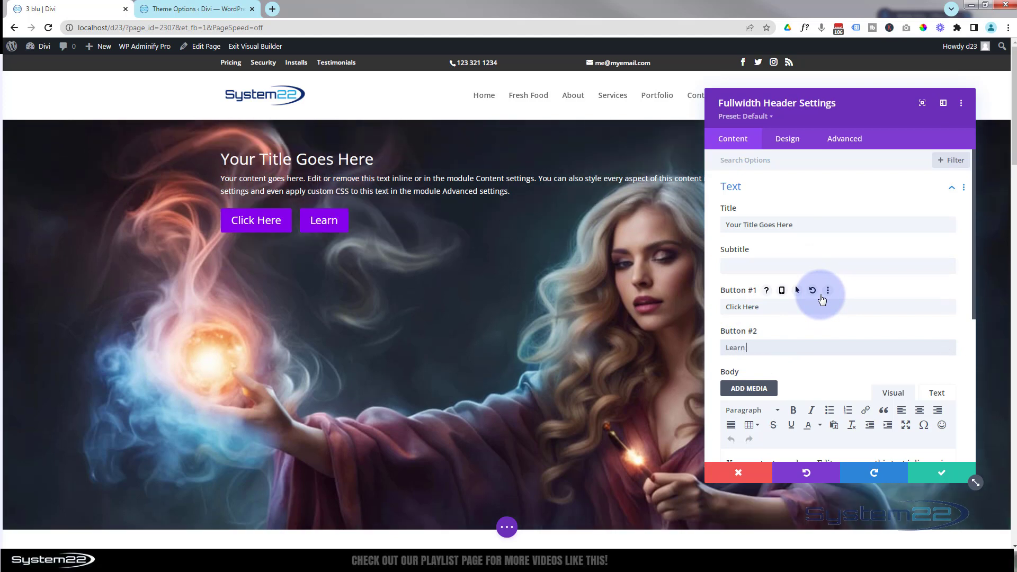
{"action": "type", "text": "More"}
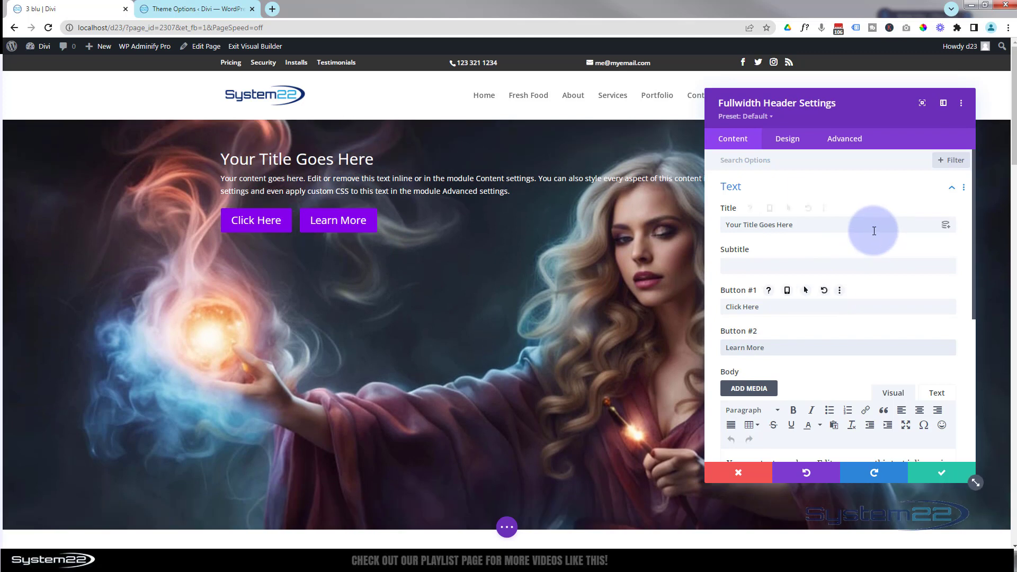
- Set cropped-logo-square.png from the media library as the header's logo image
{"action": "scroll", "coordinate": [873, 230], "scroll_direction": "down", "scroll_amount": 2}
{"action": "scroll", "coordinate": [873, 230], "scroll_direction": "down", "scroll_amount": 2}
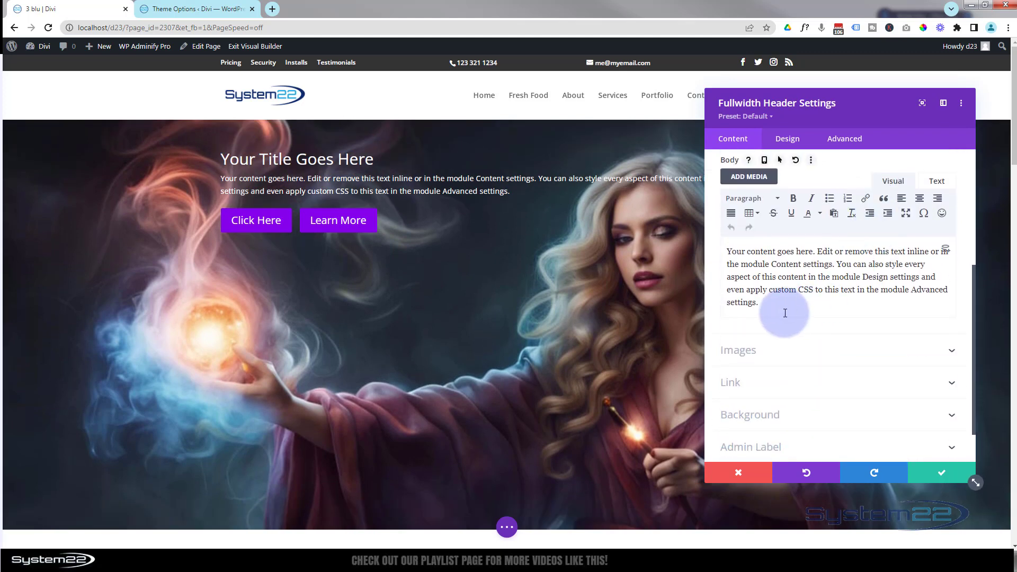
{"action": "left_click_drag", "start_coordinate": [757, 303], "coordinate": [727, 249]}
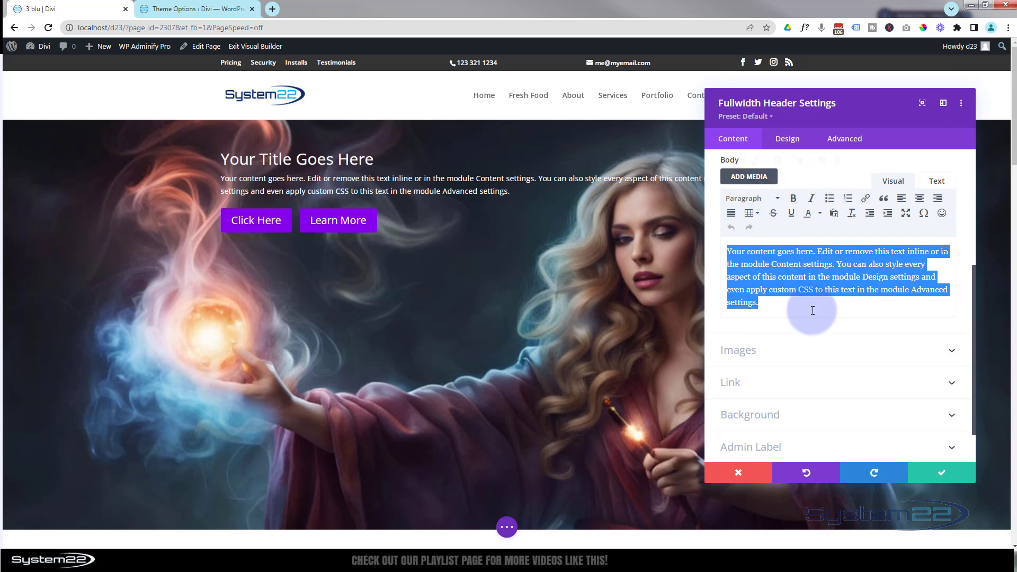
{"action": "left_click", "coordinate": [798, 350]}
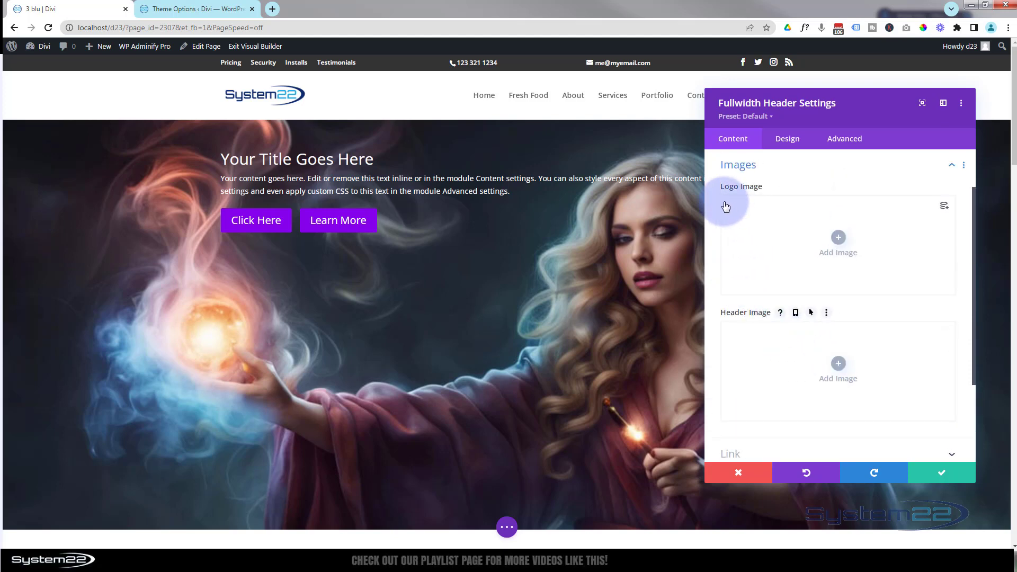
{"action": "left_click", "coordinate": [839, 240]}
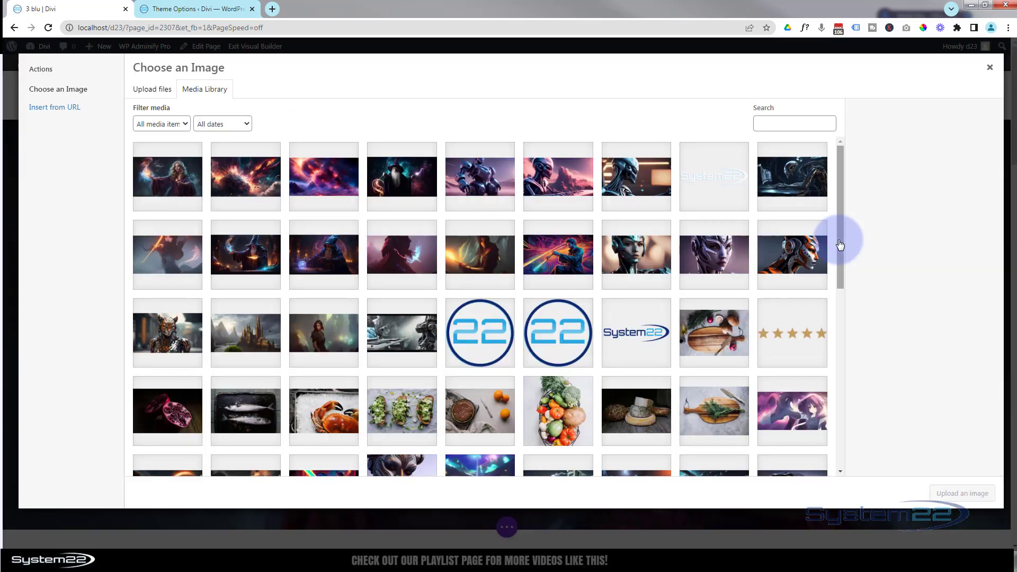
{"action": "left_click", "coordinate": [482, 332]}
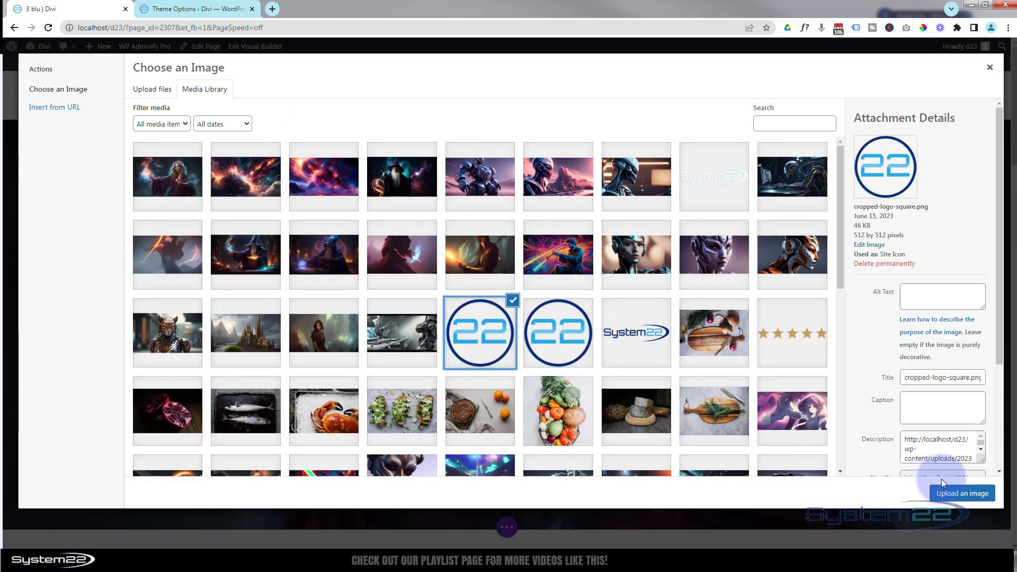
{"action": "left_click", "coordinate": [956, 494]}
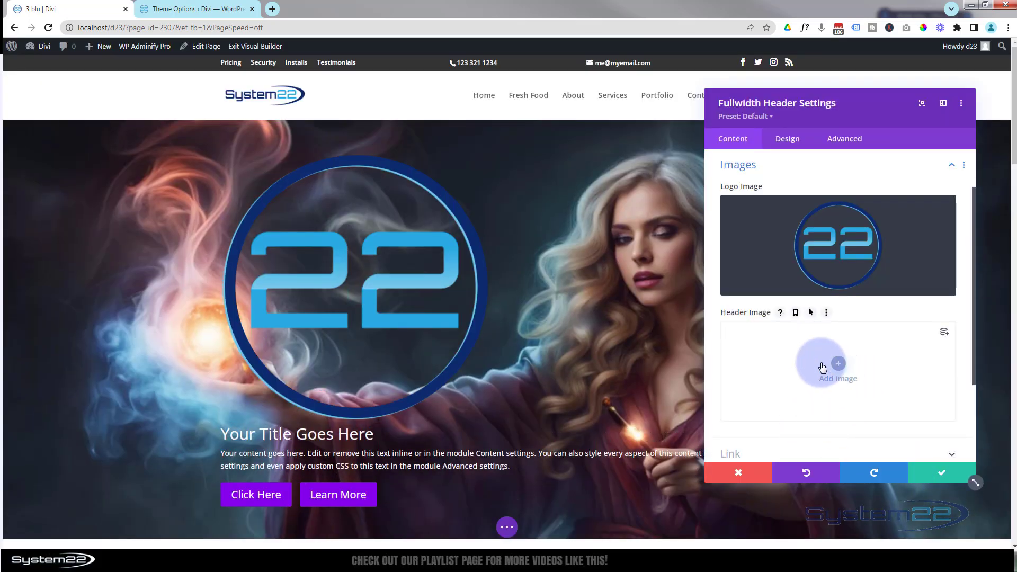
- Look through the header module's button and module link URLs, link target choices and background options
{"action": "scroll", "coordinate": [812, 359], "scroll_direction": "down", "scroll_amount": 2}
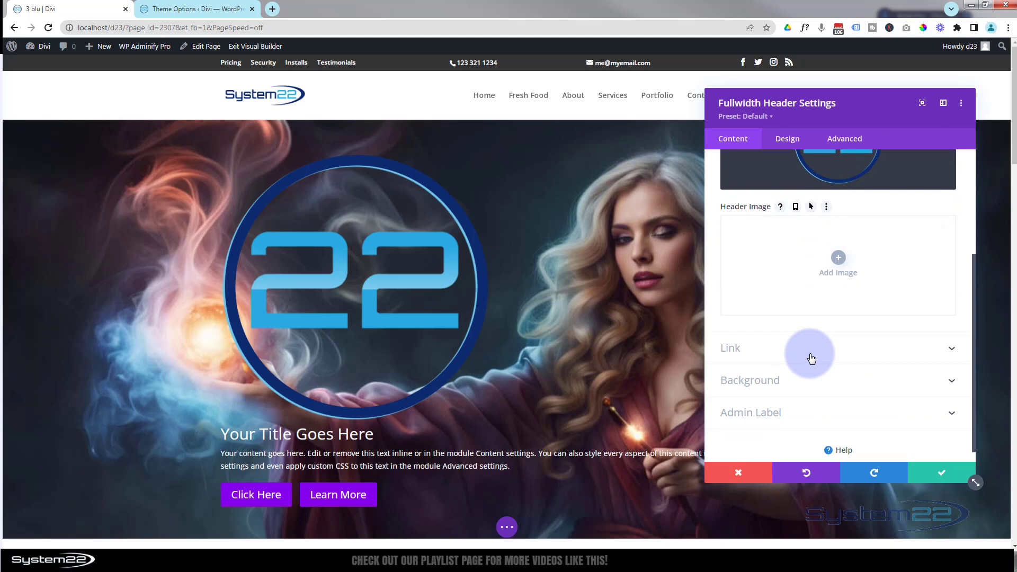
{"action": "left_click", "coordinate": [808, 331]}
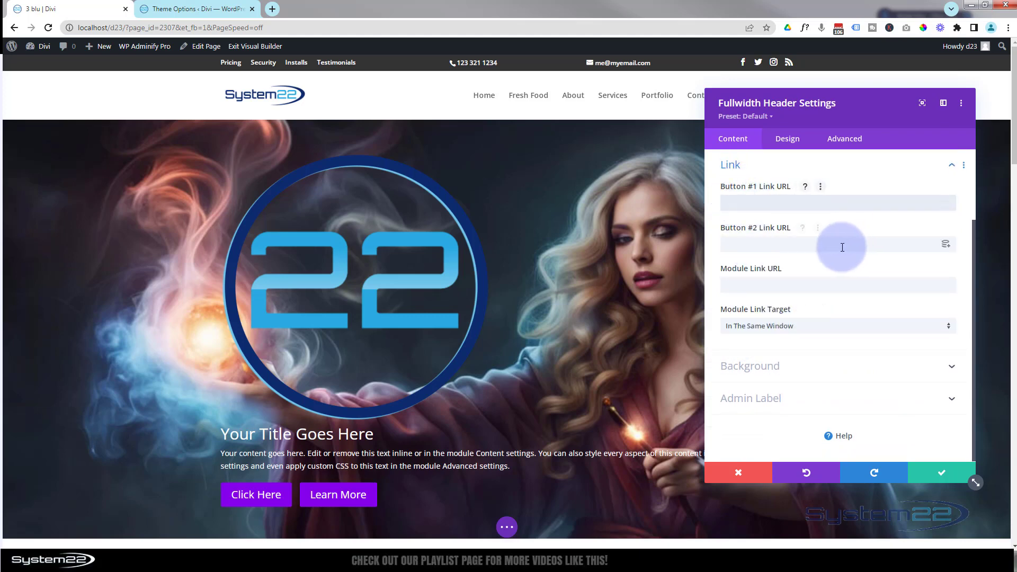
{"action": "left_click", "coordinate": [724, 246]}
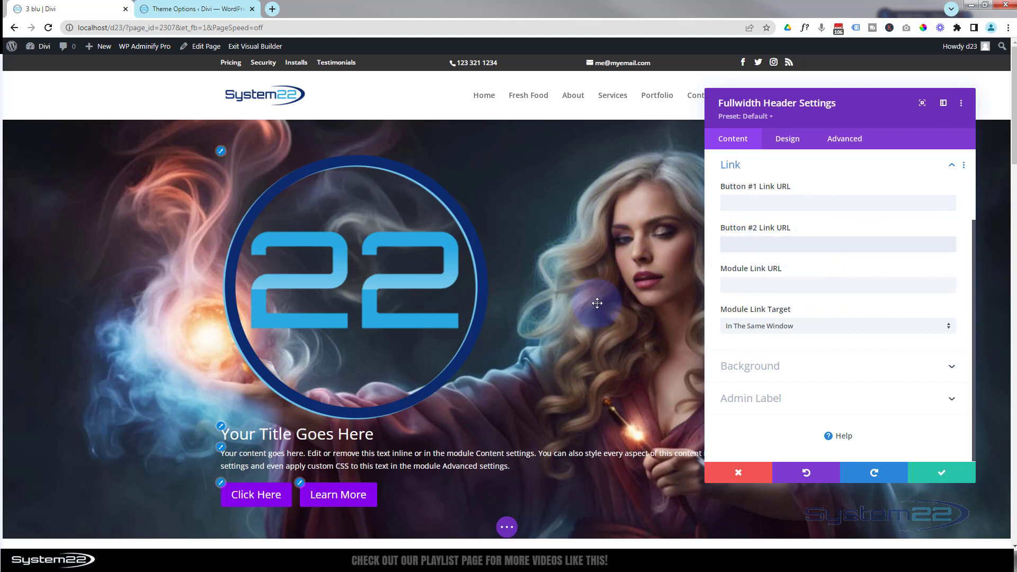
{"action": "left_click", "coordinate": [851, 285]}
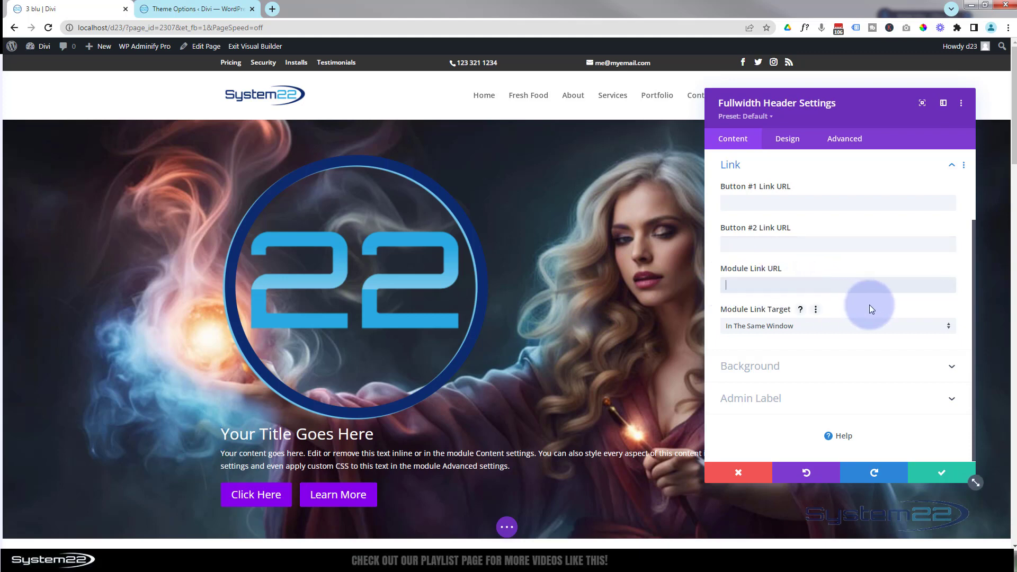
{"action": "left_click", "coordinate": [799, 326]}
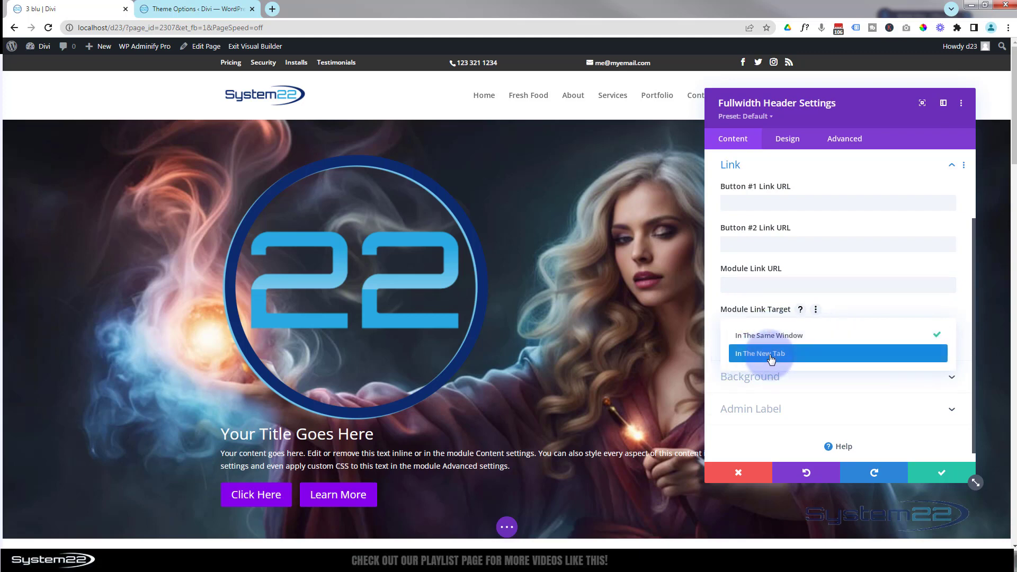
{"action": "left_click", "coordinate": [716, 349]}
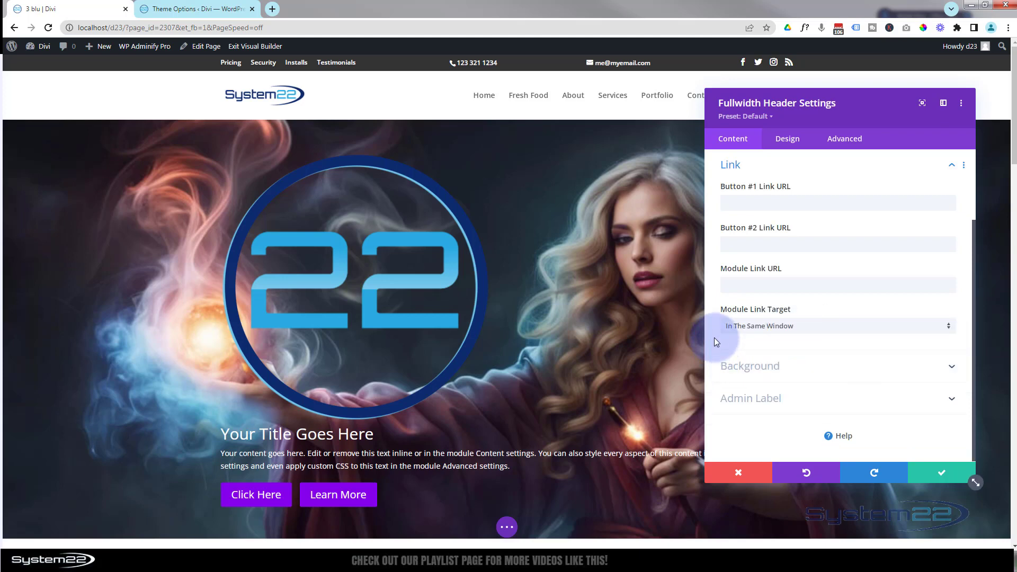
{"action": "left_click", "coordinate": [814, 371]}
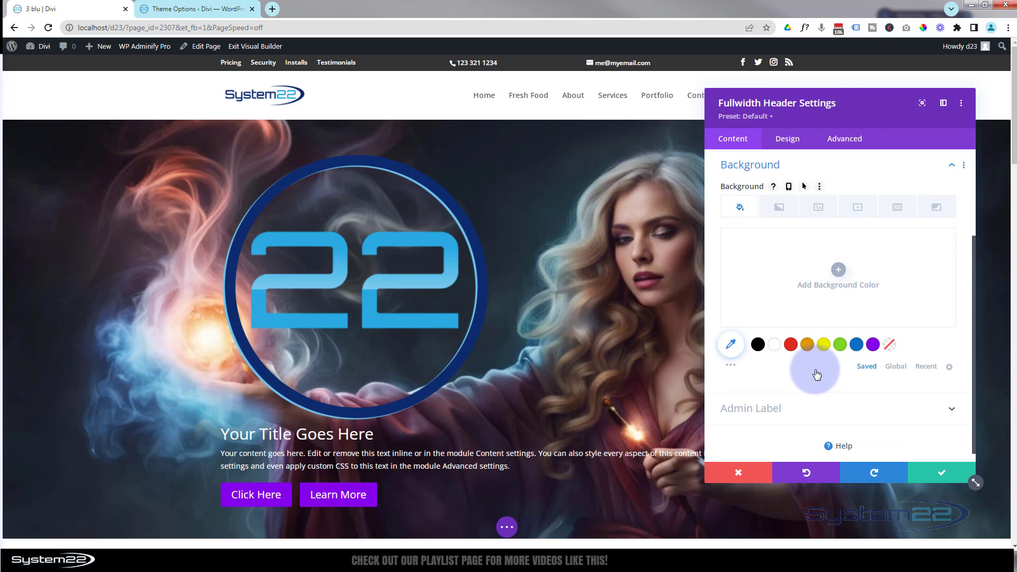
- Centre the header's text and logo alignment in the layout design settings
{"action": "left_click", "coordinate": [789, 139]}
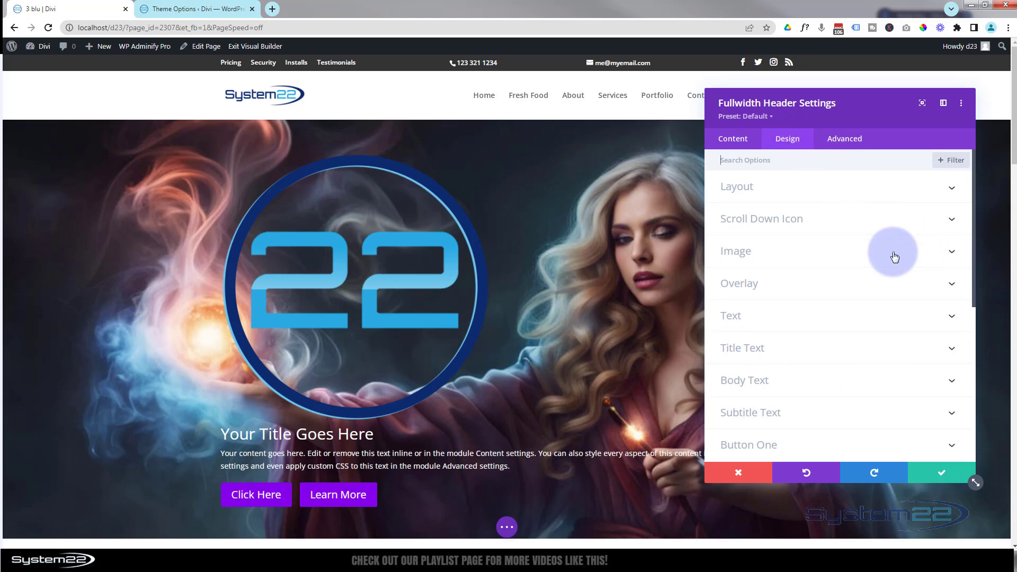
{"action": "left_click", "coordinate": [829, 197]}
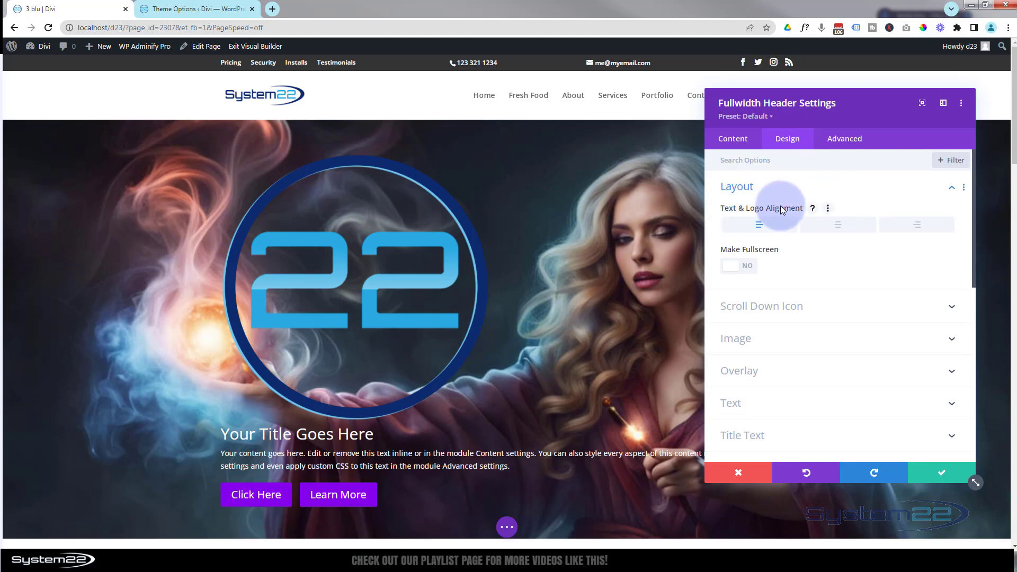
{"action": "left_click", "coordinate": [839, 227]}
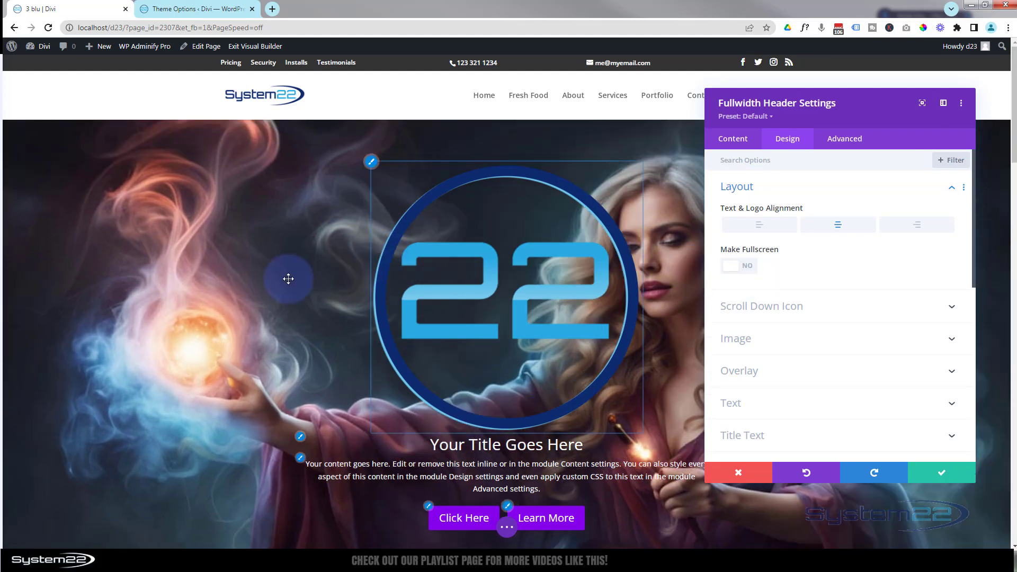
- Turn on the header's scroll down button and check how it looks beneath the two buttons
{"action": "left_click", "coordinate": [835, 314]}
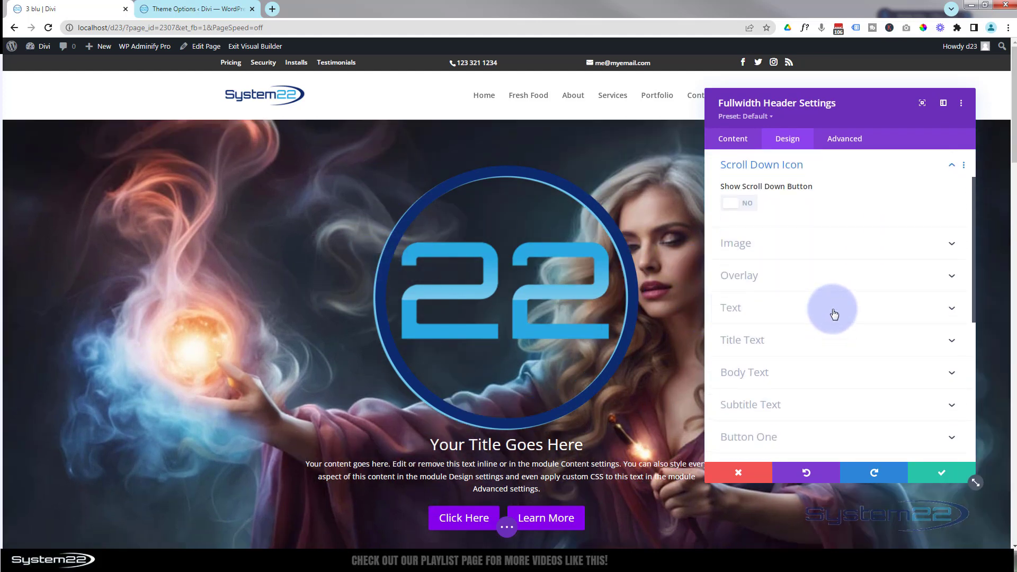
{"action": "left_click", "coordinate": [741, 207]}
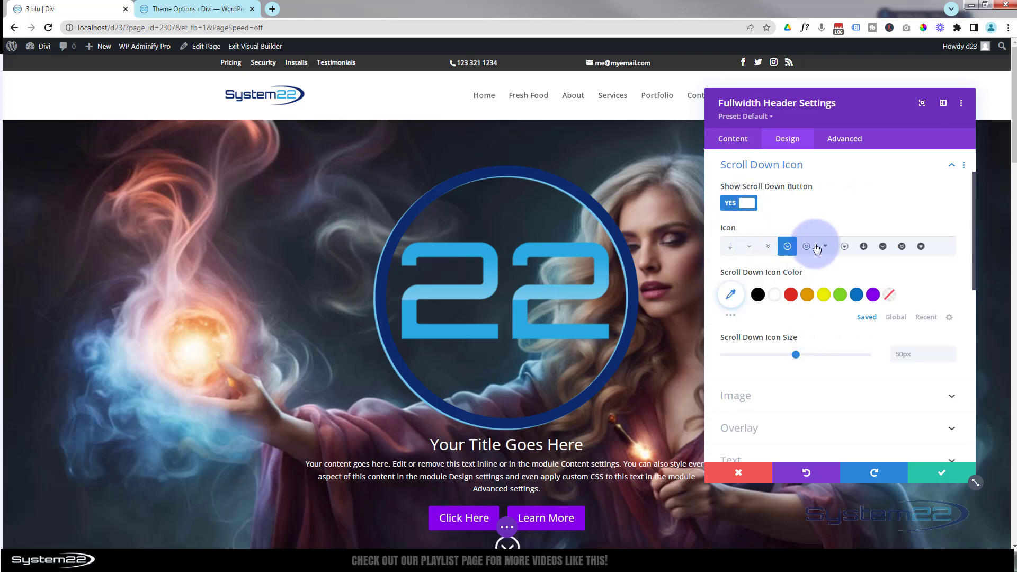
{"action": "scroll", "coordinate": [647, 362], "scroll_direction": "down", "scroll_amount": 2}
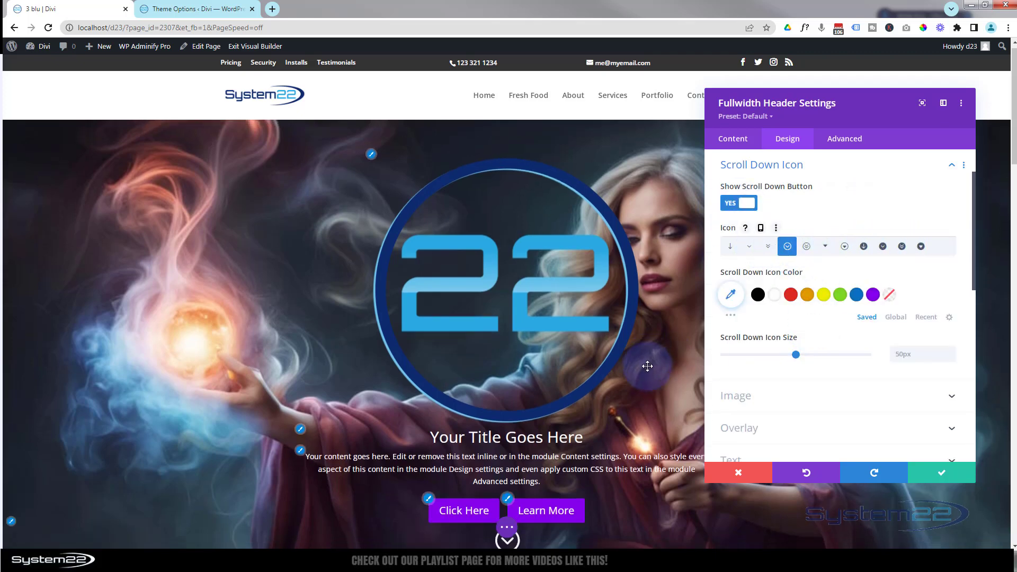
{"action": "scroll", "coordinate": [597, 443], "scroll_direction": "up", "scroll_amount": 2}
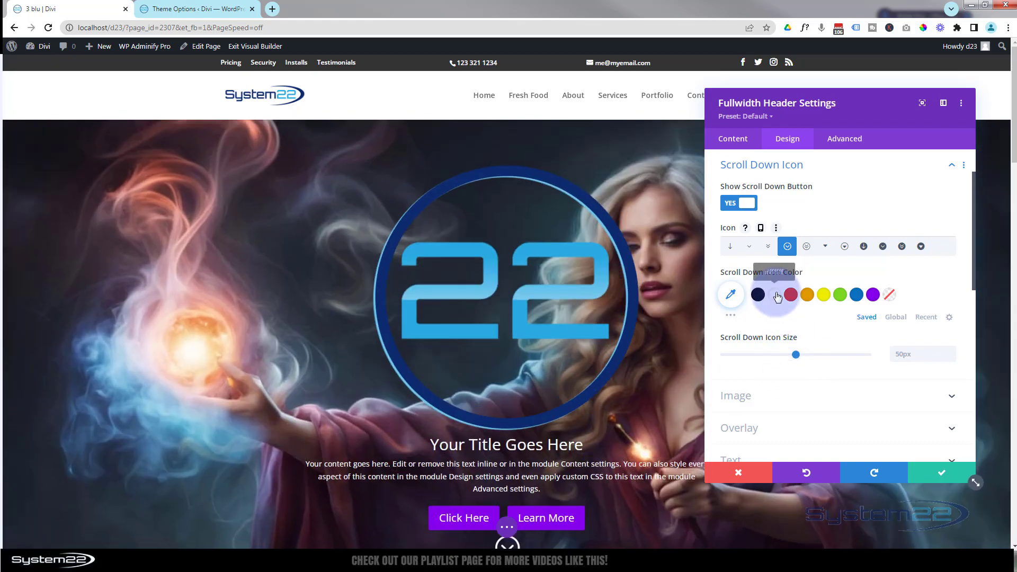
{"action": "scroll", "coordinate": [588, 475], "scroll_direction": "down", "scroll_amount": 2}
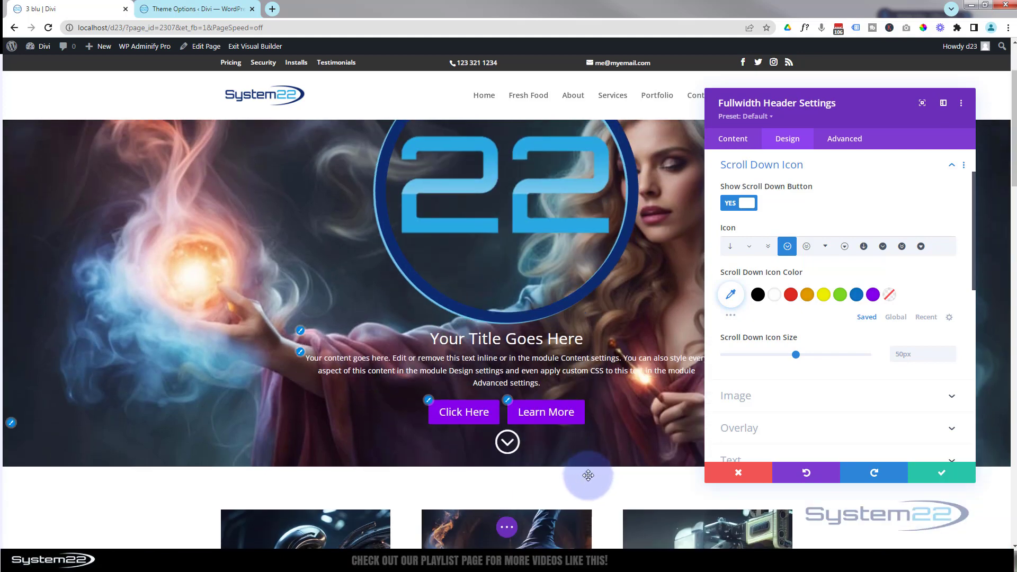
{"action": "scroll", "coordinate": [583, 471], "scroll_direction": "up", "scroll_amount": 2}
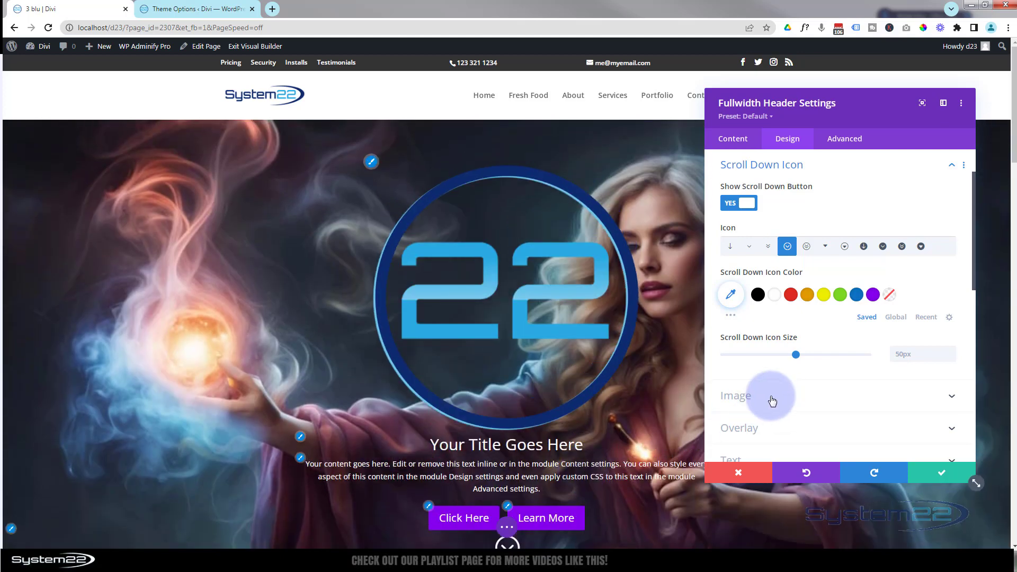
- Look through the header's image design settings, from rounded corners and borders to box shadow, filters and blend mode
{"action": "left_click", "coordinate": [772, 401]}
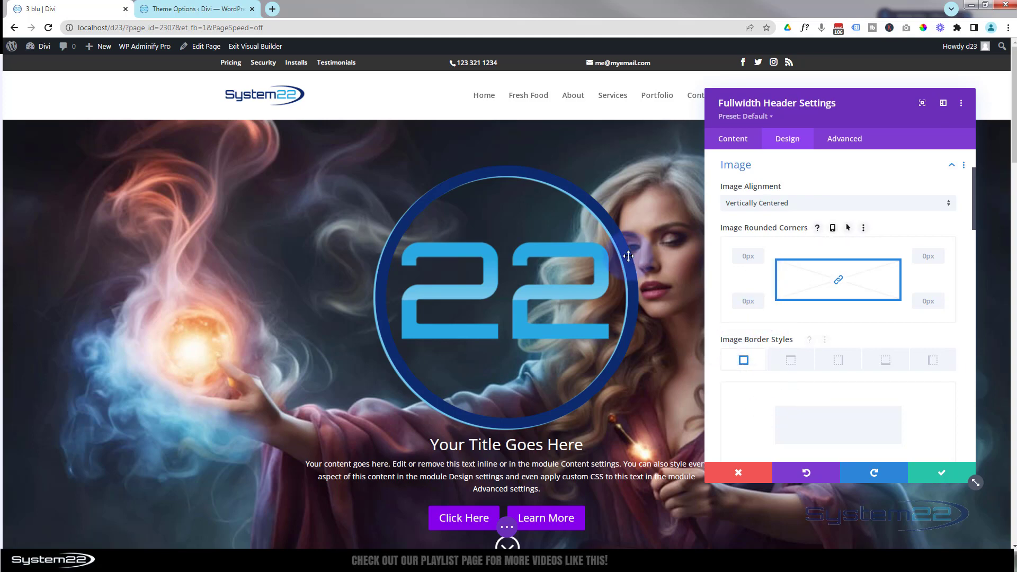
{"action": "scroll", "coordinate": [780, 358], "scroll_direction": "down", "scroll_amount": 3}
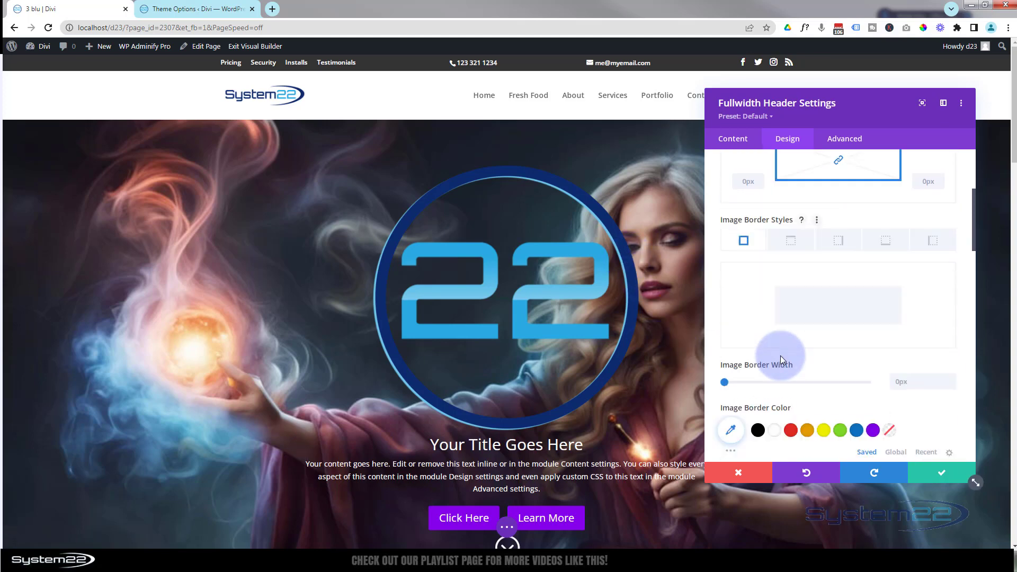
{"action": "scroll", "coordinate": [781, 359], "scroll_direction": "down", "scroll_amount": 6}
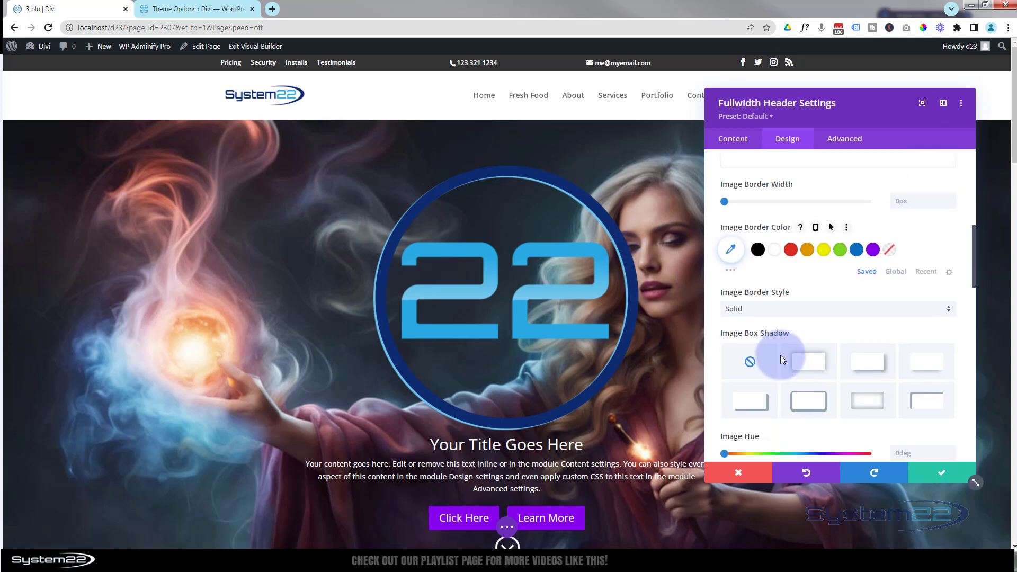
{"action": "scroll", "coordinate": [781, 359], "scroll_direction": "down", "scroll_amount": 5}
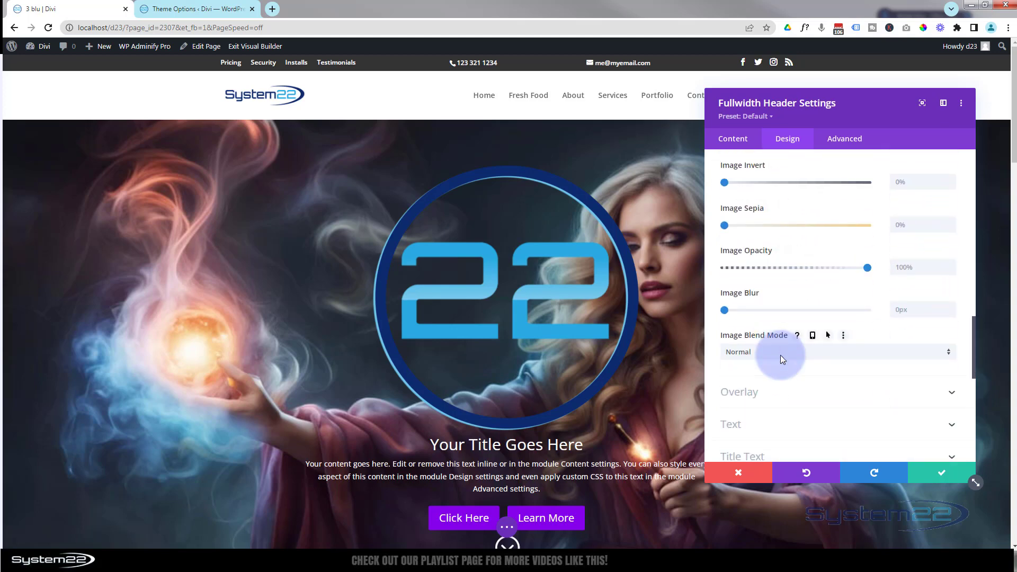
{"action": "scroll", "coordinate": [781, 357], "scroll_direction": "down", "scroll_amount": 2}
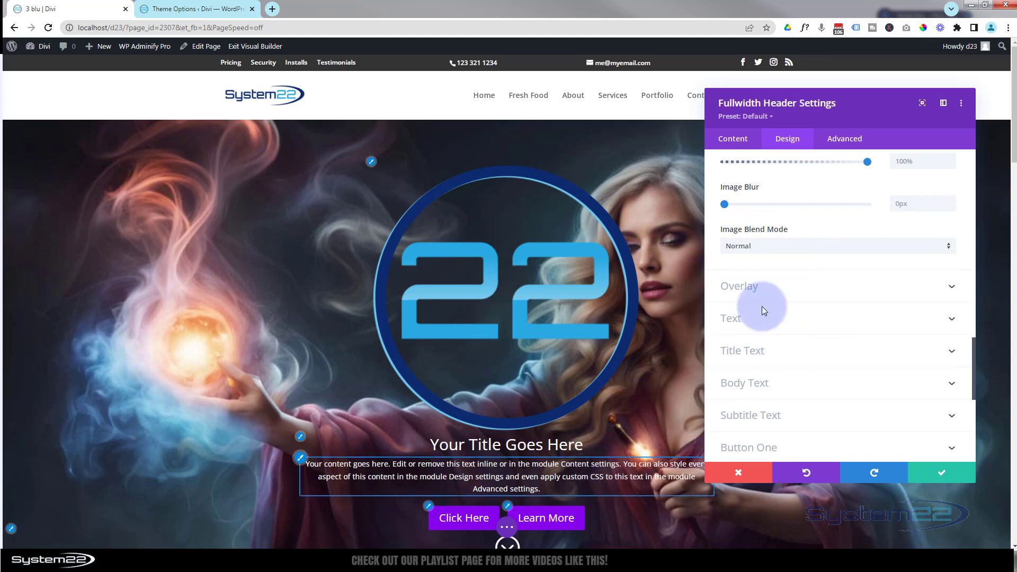
- Set the header's background overlay to black with hover states enabled, and make the desktop overlay colour fully transparent
{"action": "left_click", "coordinate": [789, 289]}
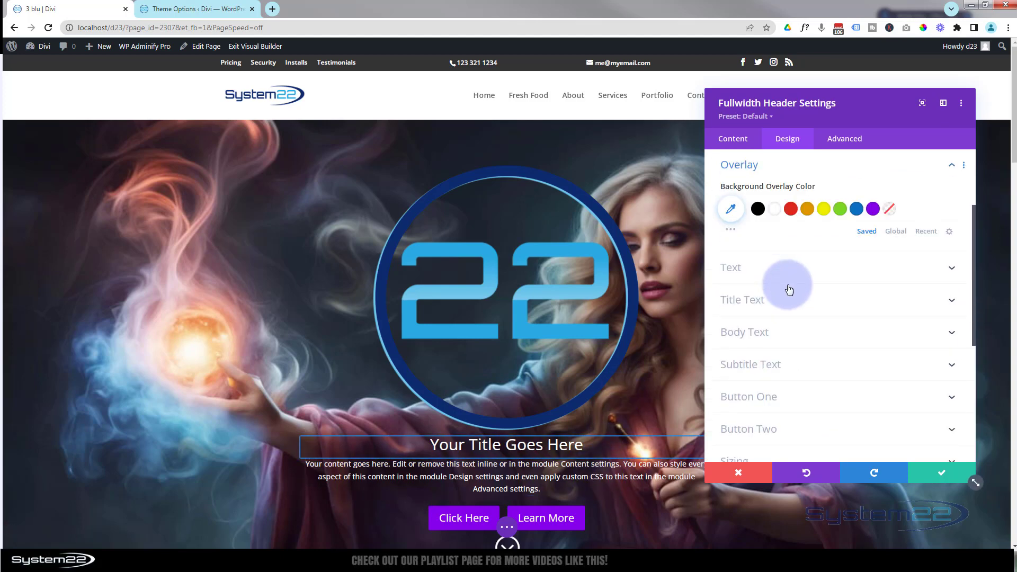
{"action": "left_click", "coordinate": [759, 212]}
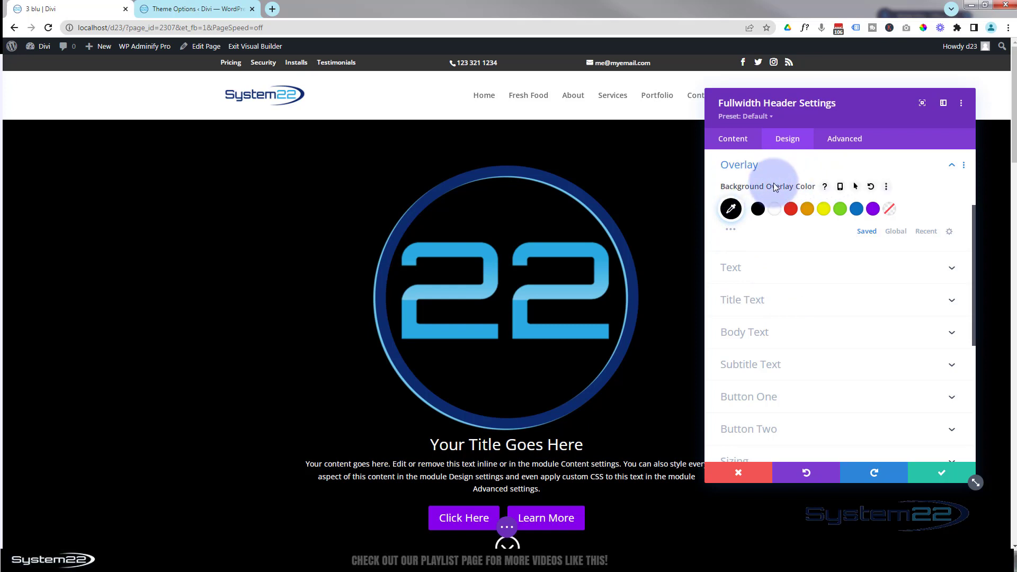
{"action": "left_click", "coordinate": [856, 187]}
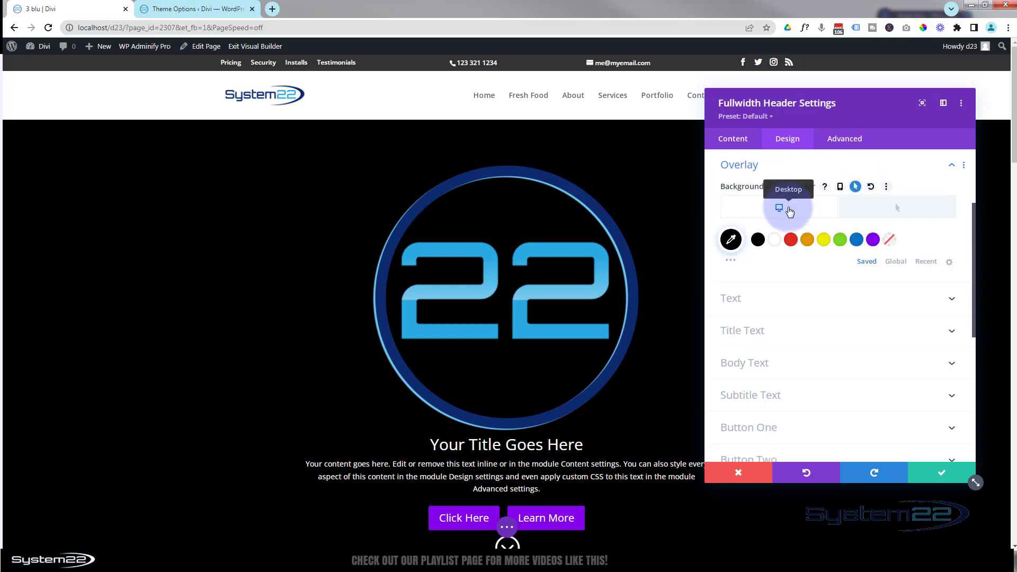
{"action": "left_click", "coordinate": [732, 238]}
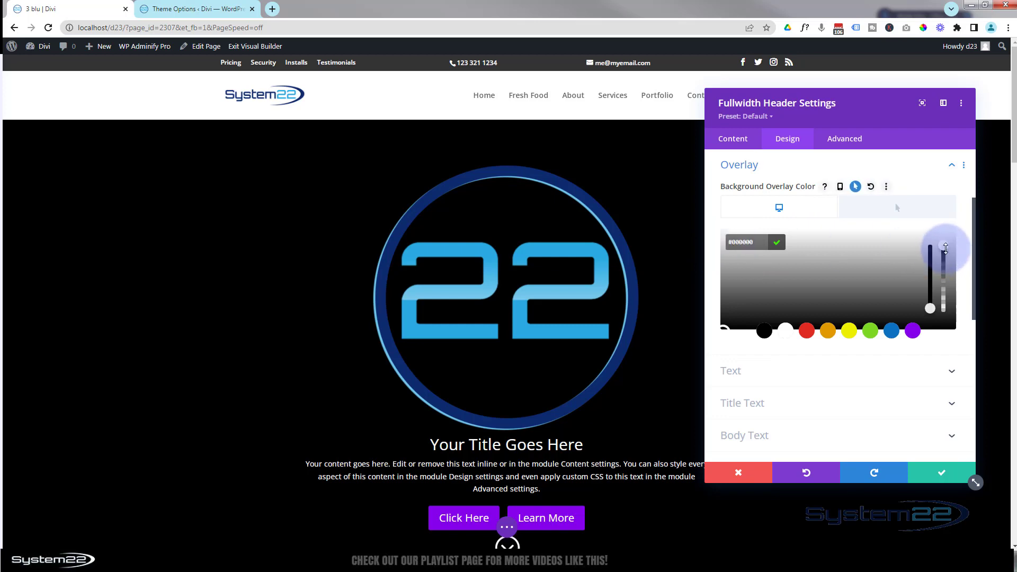
{"action": "left_click_drag", "start_coordinate": [945, 247], "coordinate": [951, 329]}
- Give the background overlay's hover state a black colour at 0.28 opacity
{"action": "left_click", "coordinate": [896, 209]}
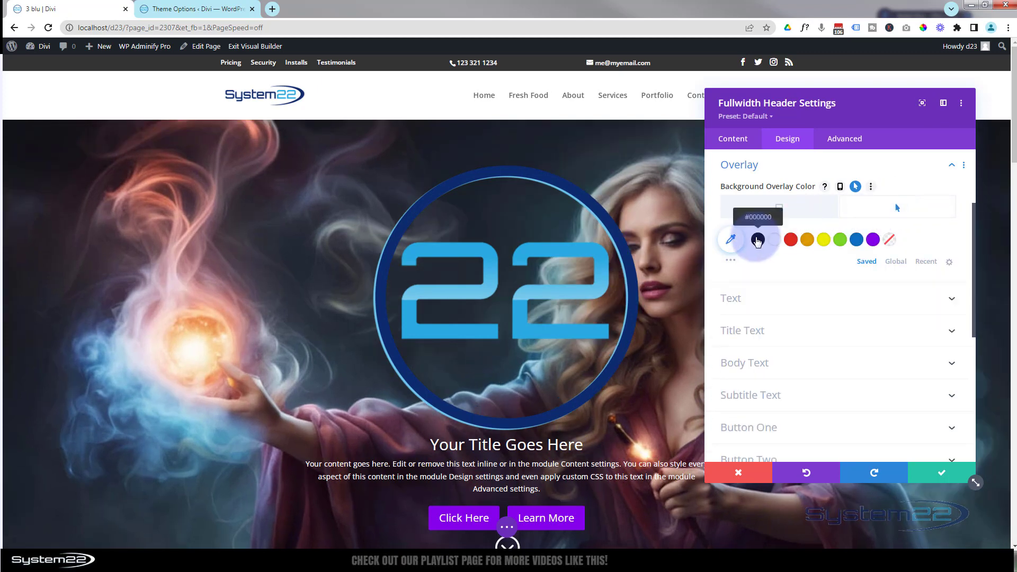
{"action": "left_click", "coordinate": [757, 240]}
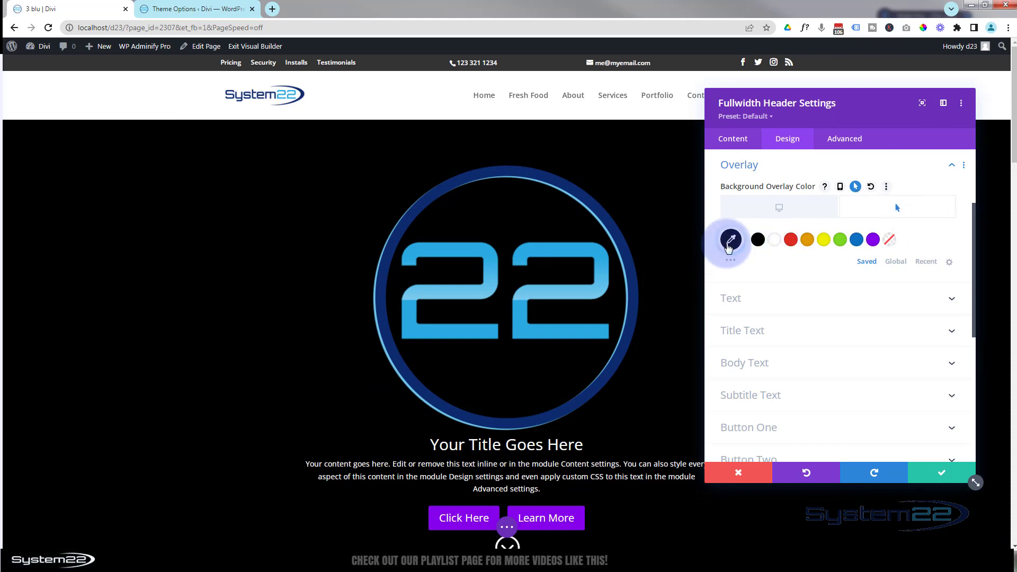
{"action": "left_click", "coordinate": [731, 240]}
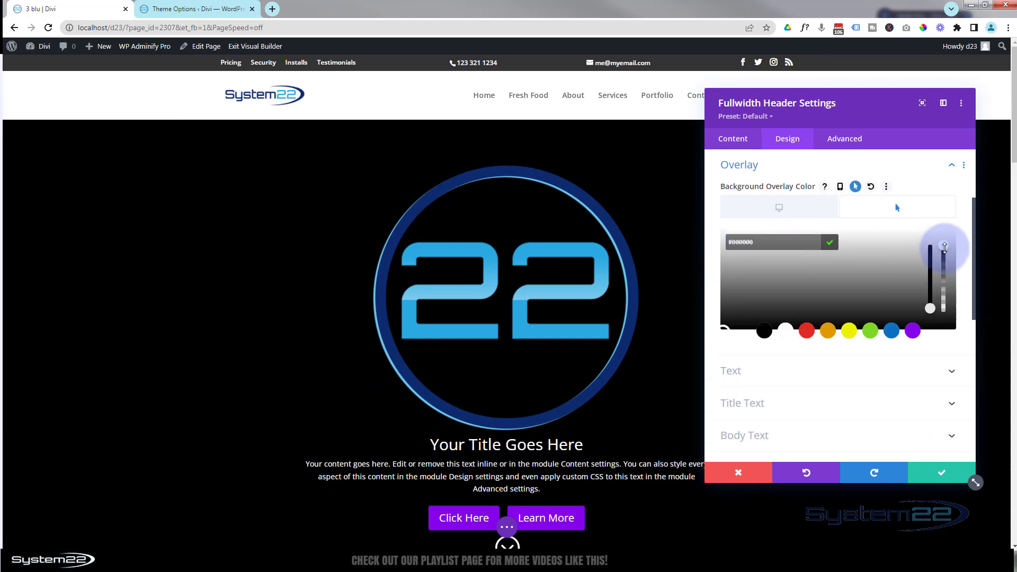
{"action": "left_click_drag", "start_coordinate": [944, 245], "coordinate": [950, 306]}
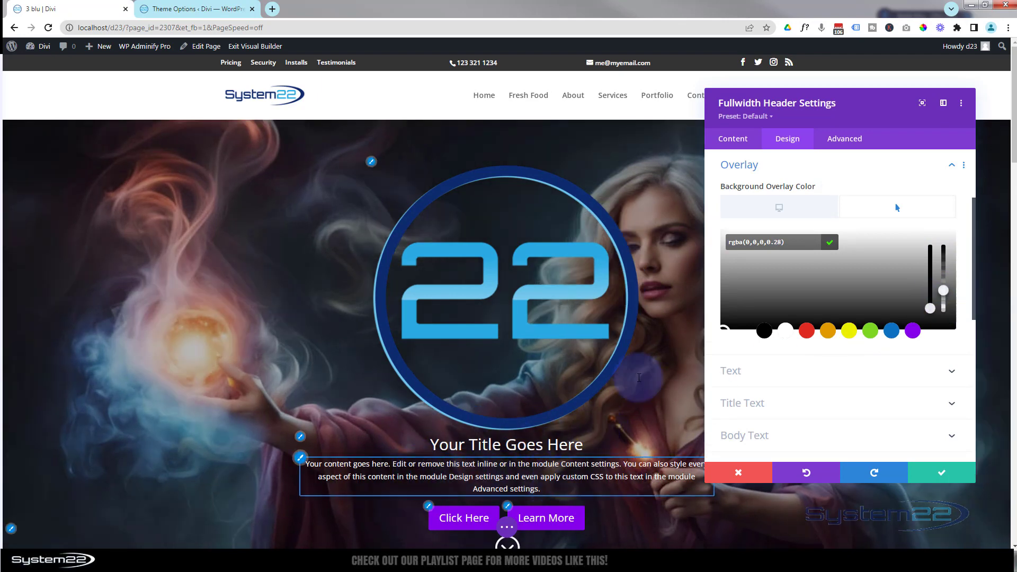
- Compare the desktop and hover overlay states, and set the hover overlay to rgba(0,0,0,0.45)
{"action": "left_click", "coordinate": [779, 215]}
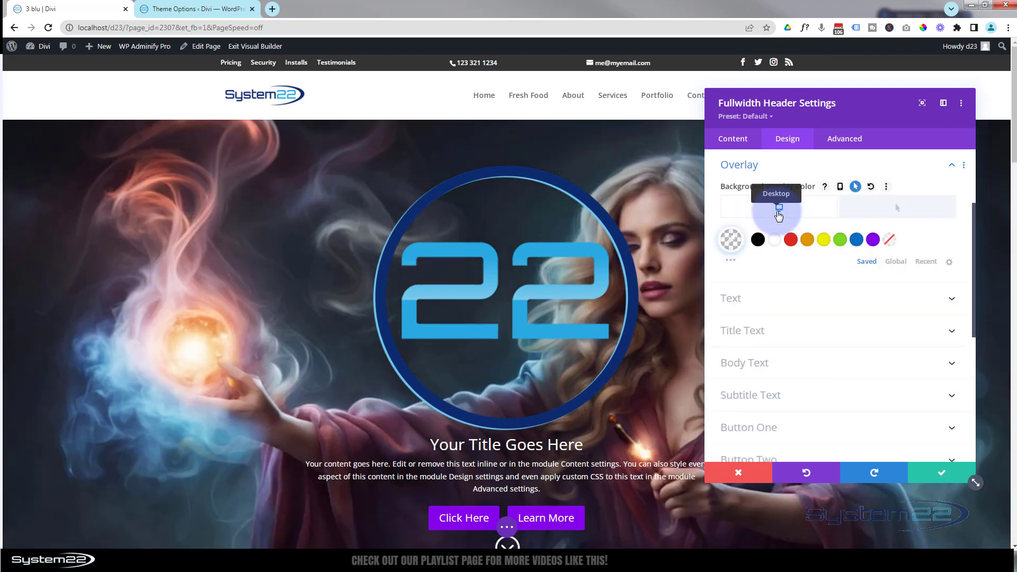
{"action": "left_click", "coordinate": [882, 210]}
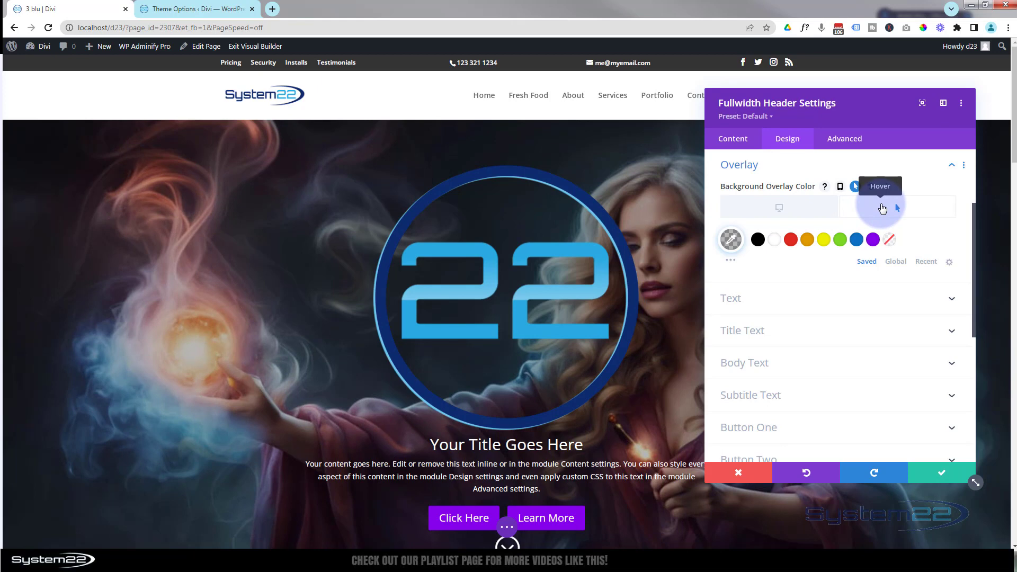
{"action": "left_click", "coordinate": [731, 240]}
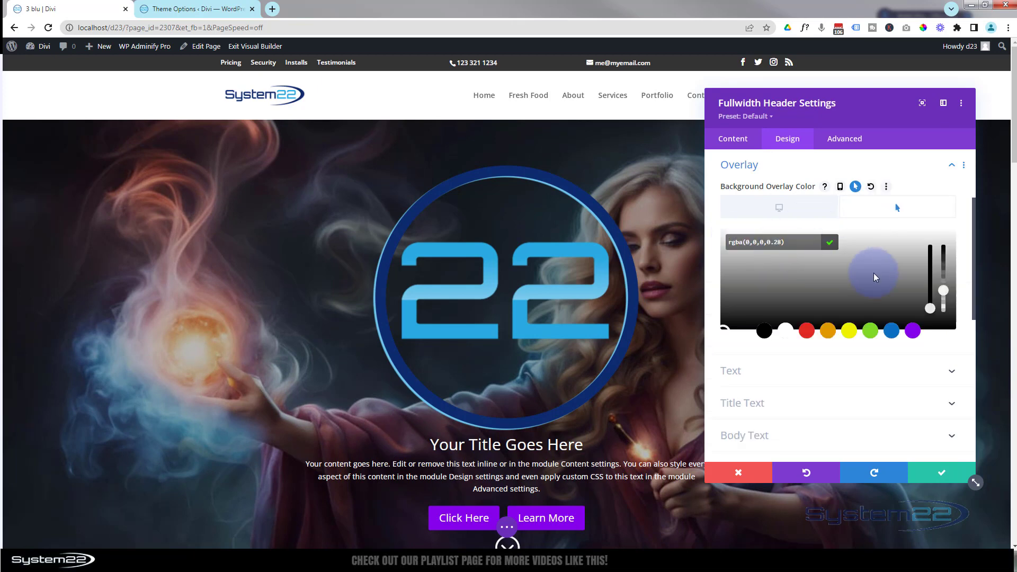
{"action": "left_click", "coordinate": [943, 291]}
{"action": "left_click_drag", "start_coordinate": [942, 287], "coordinate": [942, 281]}
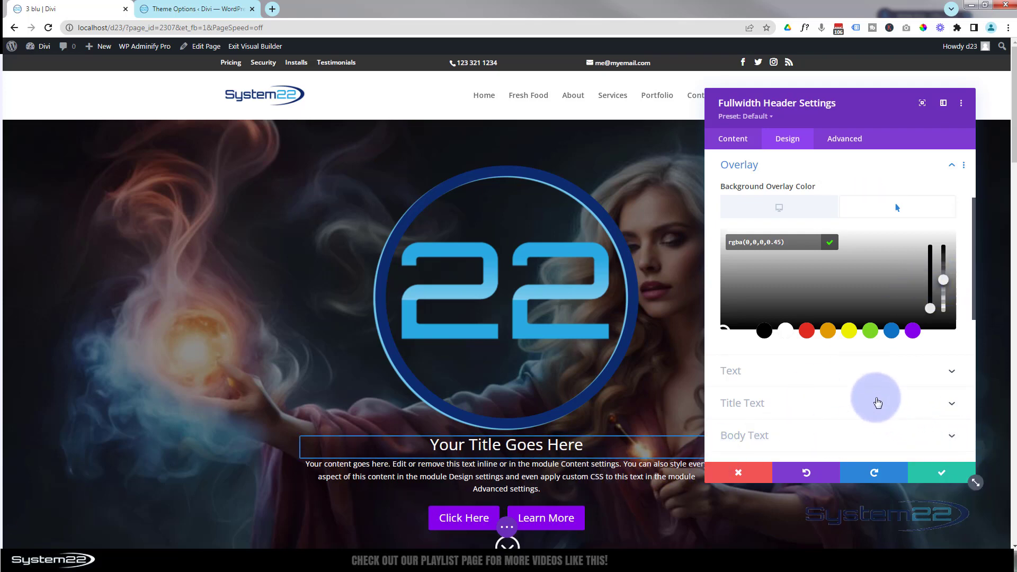
- Style the header's title text as uppercase with a Bold font weight
{"action": "scroll", "coordinate": [877, 402], "scroll_direction": "down", "scroll_amount": 1}
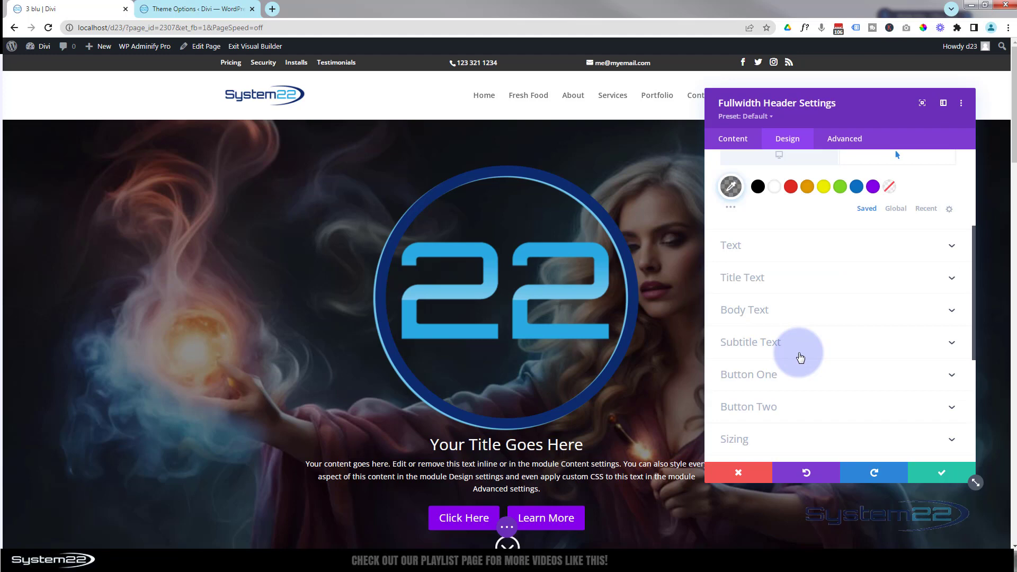
{"action": "scroll", "coordinate": [800, 354], "scroll_direction": "up", "scroll_amount": 2}
{"action": "left_click", "coordinate": [795, 382]}
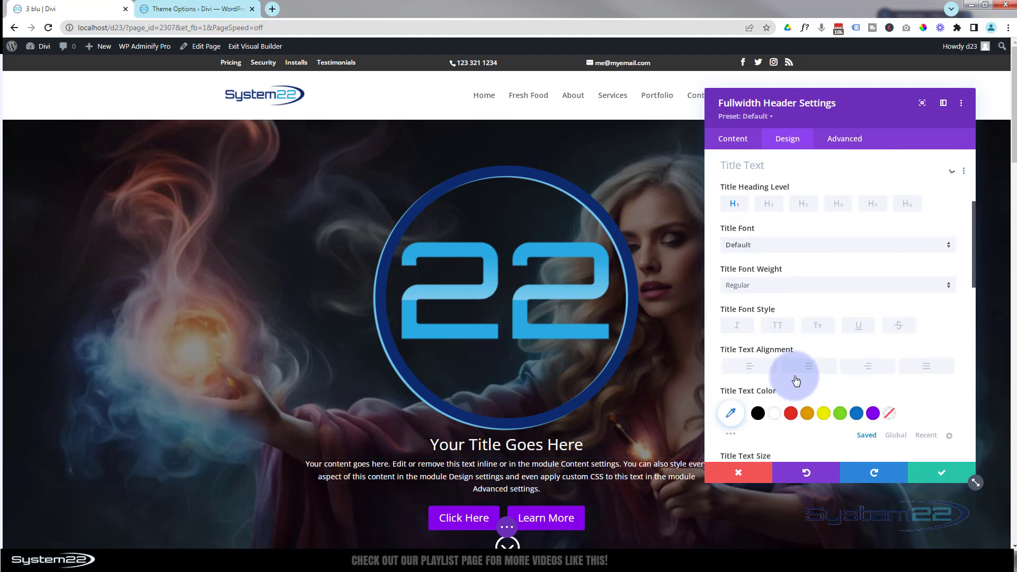
{"action": "left_click", "coordinate": [779, 328]}
{"action": "left_click", "coordinate": [762, 286]}
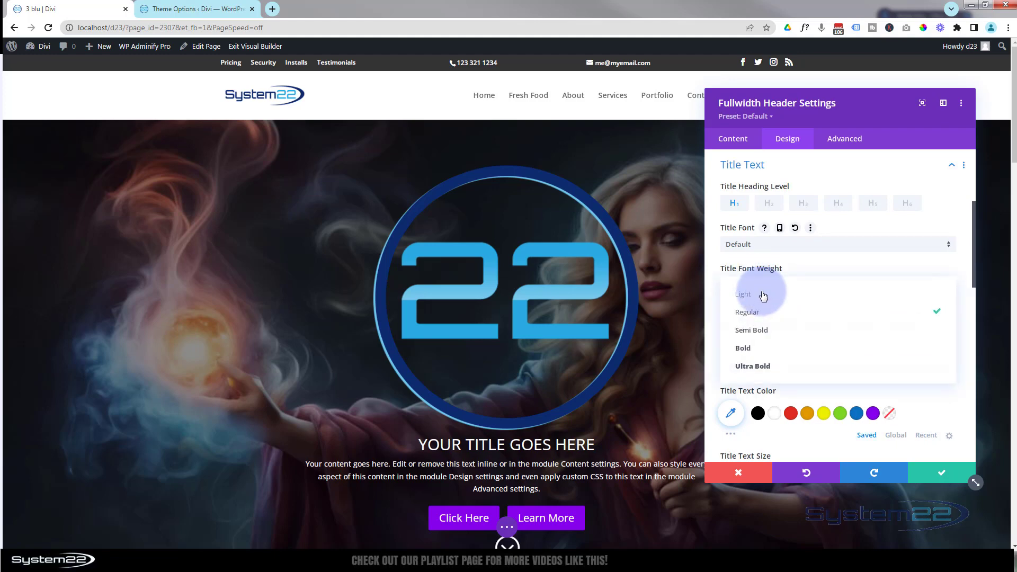
{"action": "left_click", "coordinate": [764, 350]}
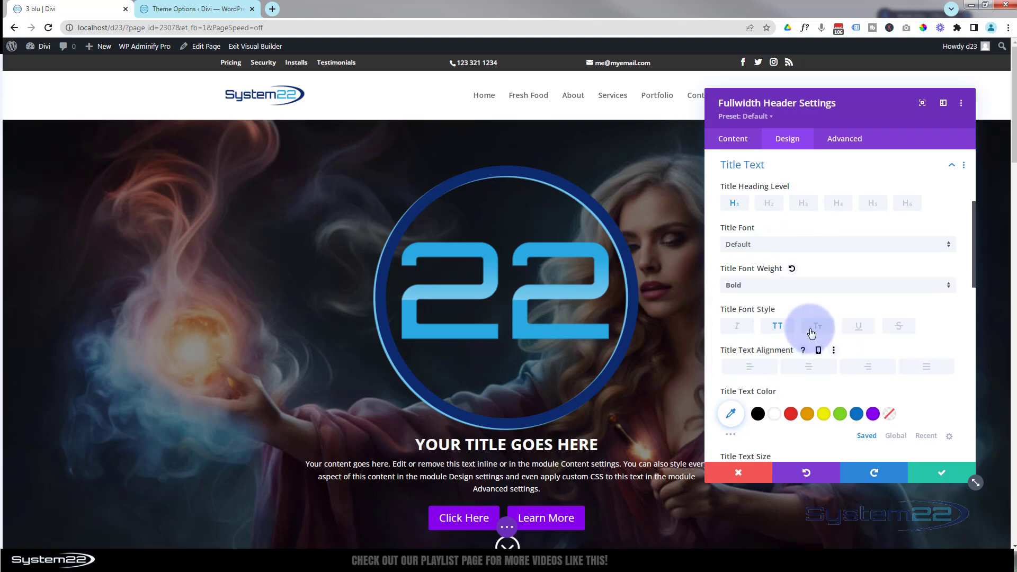
- Set the title text size to 60px on desktop, enable responsive sizes and check the title in tablet view
{"action": "scroll", "coordinate": [810, 331], "scroll_direction": "down", "scroll_amount": 3}
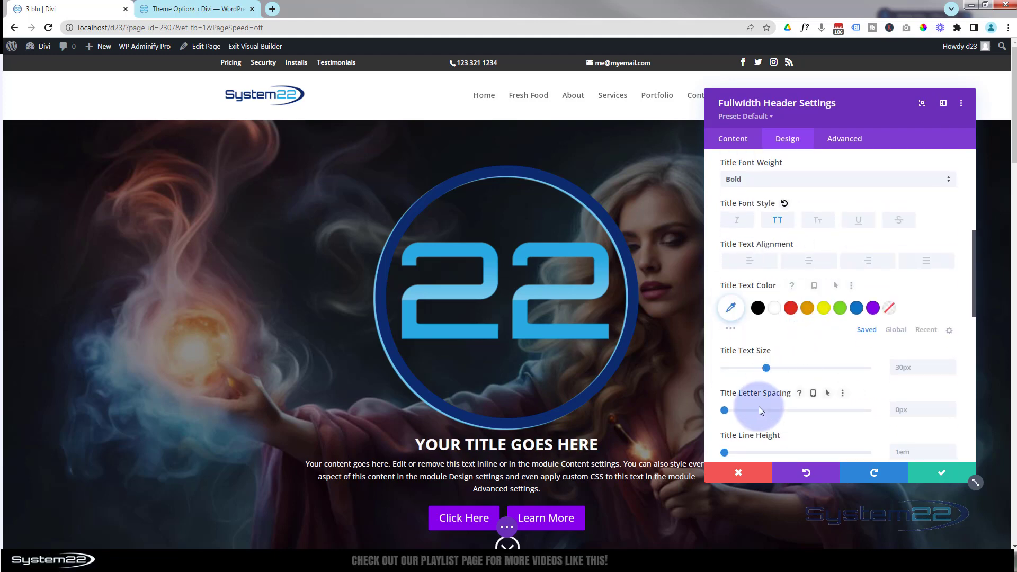
{"action": "left_click_drag", "start_coordinate": [766, 368], "coordinate": [809, 367]}
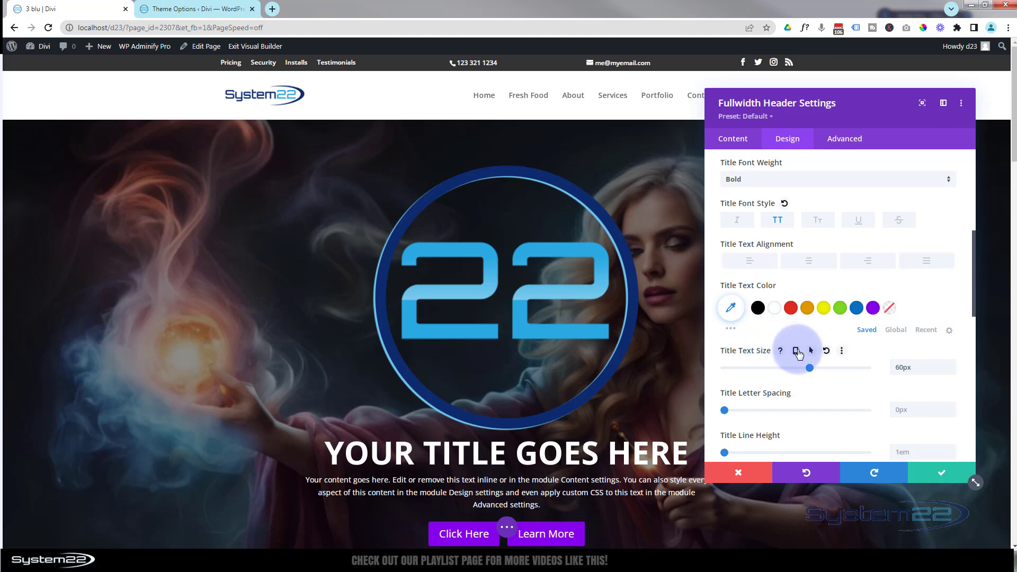
{"action": "left_click", "coordinate": [796, 352]}
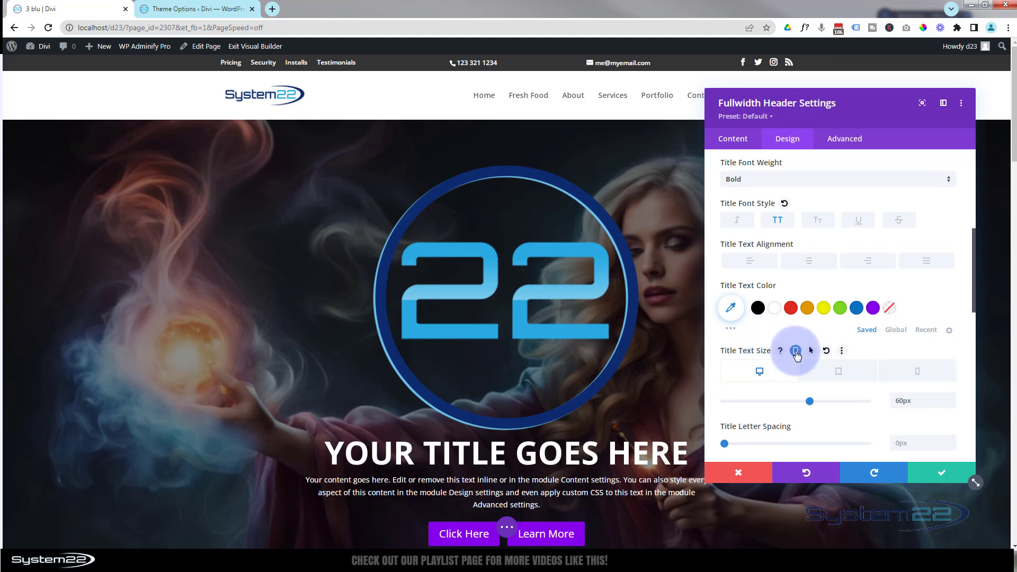
{"action": "left_click", "coordinate": [841, 375]}
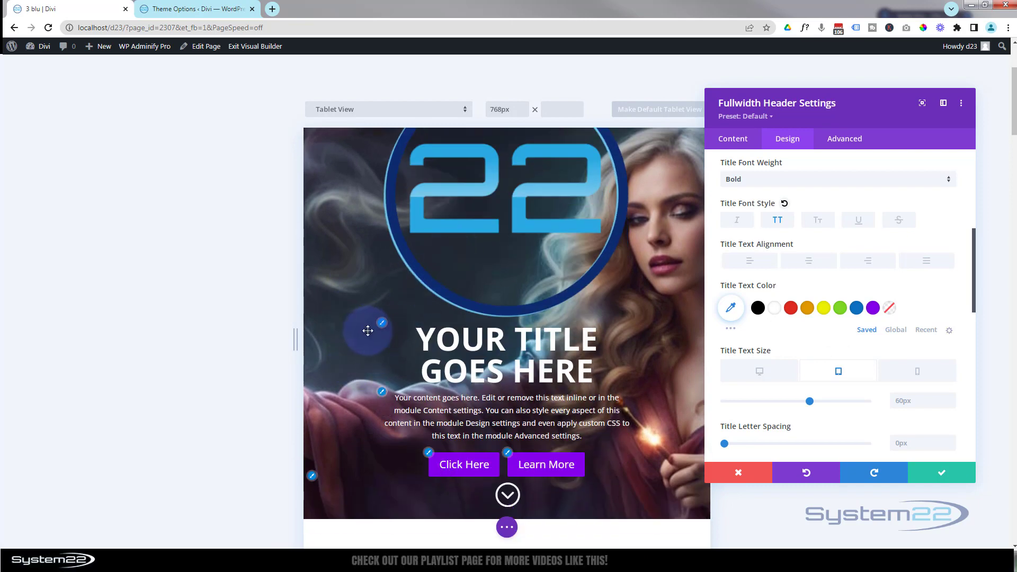
{"action": "scroll", "coordinate": [367, 329], "scroll_direction": "down", "scroll_amount": 1}
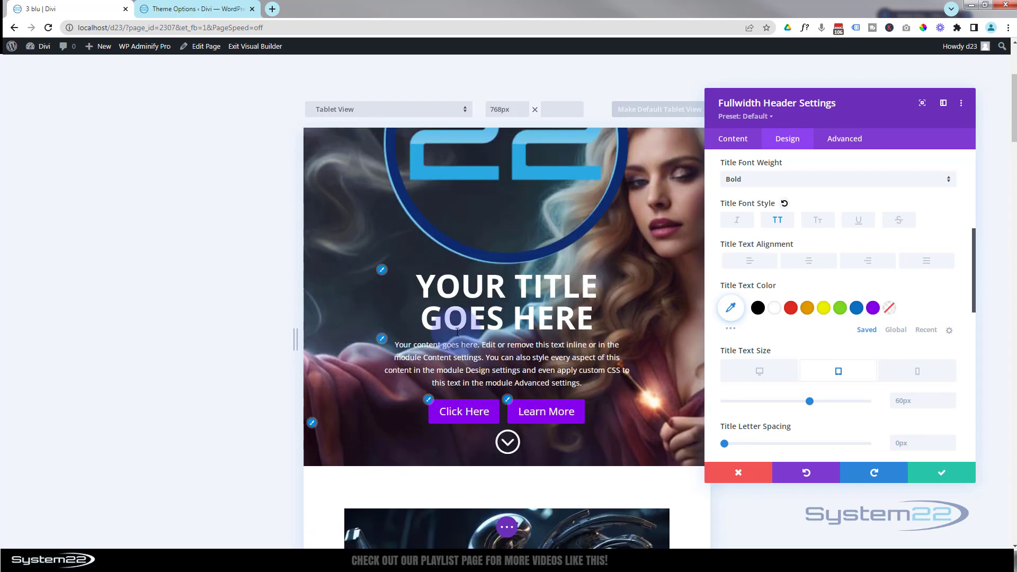
- Set the title text size to 20px for phones and return to the desktop view
{"action": "left_click", "coordinate": [923, 375]}
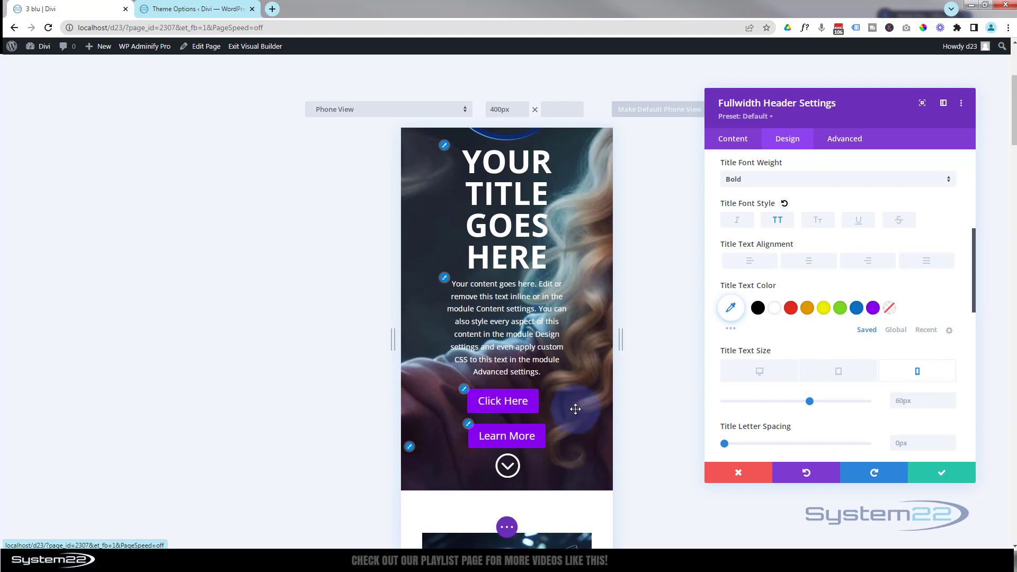
{"action": "scroll", "coordinate": [568, 260], "scroll_direction": "up", "scroll_amount": 1}
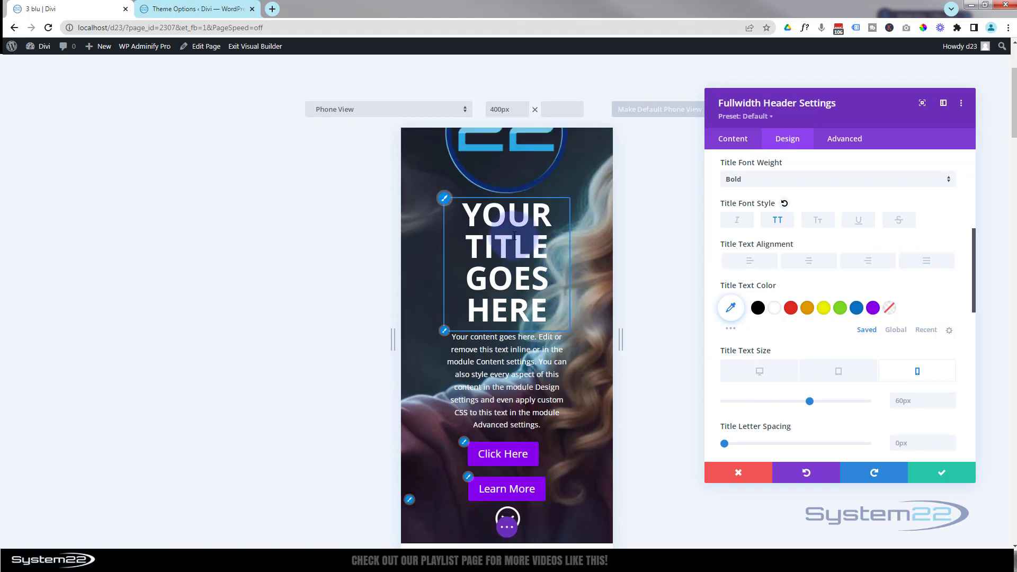
{"action": "left_click_drag", "start_coordinate": [809, 401], "coordinate": [751, 398]}
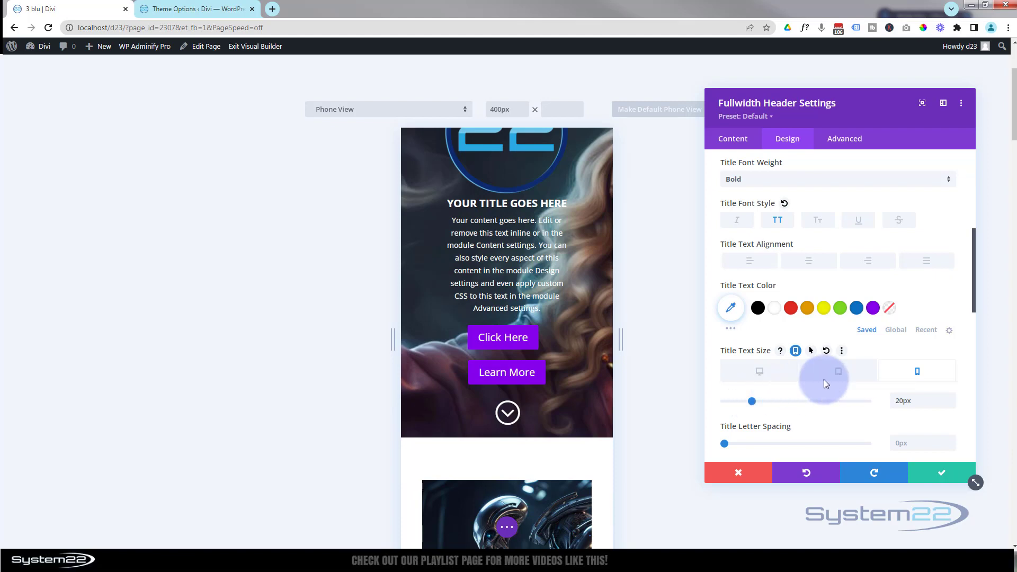
{"action": "left_click", "coordinate": [771, 374]}
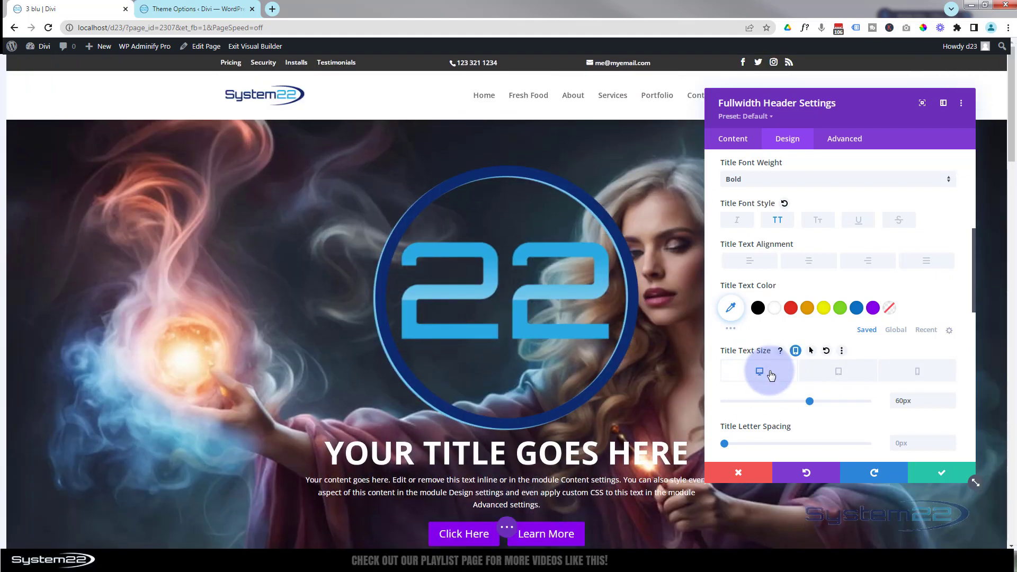
- Apply the first text shadow preset to the header's title and review its shadow length, blur and colour options
{"action": "scroll", "coordinate": [831, 347], "scroll_direction": "down", "scroll_amount": 3}
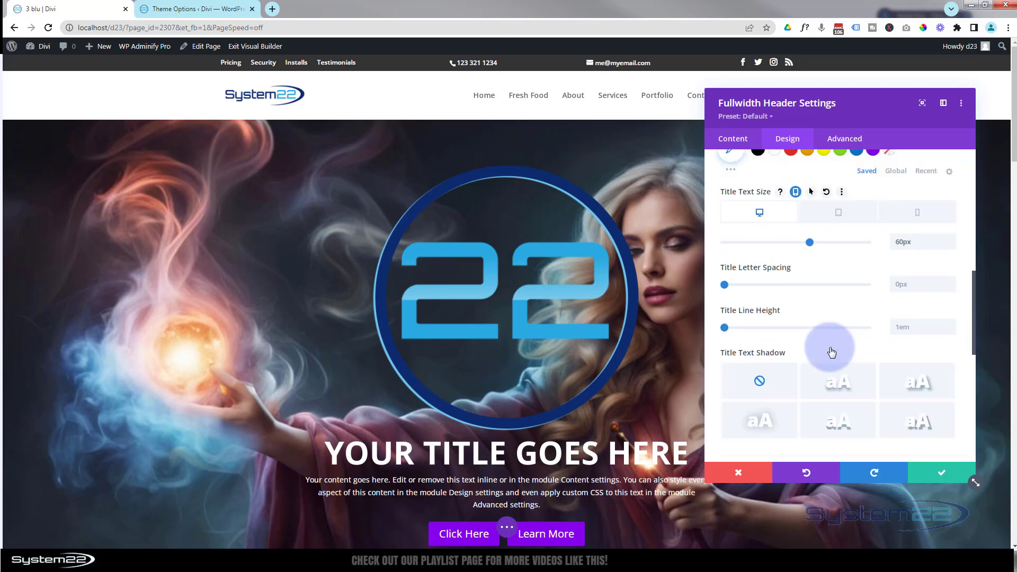
{"action": "scroll", "coordinate": [830, 351], "scroll_direction": "down", "scroll_amount": 1}
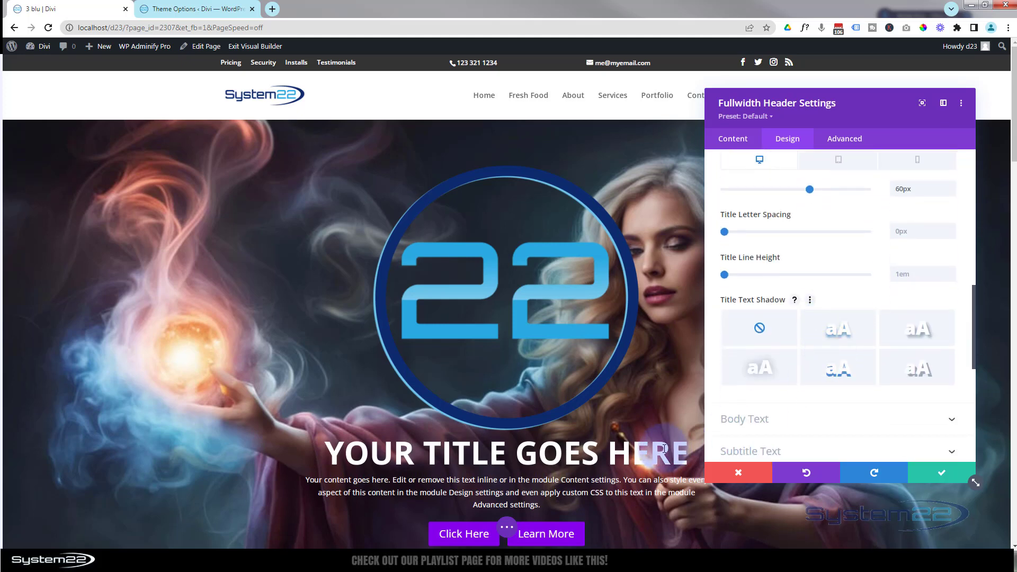
{"action": "left_click", "coordinate": [843, 333]}
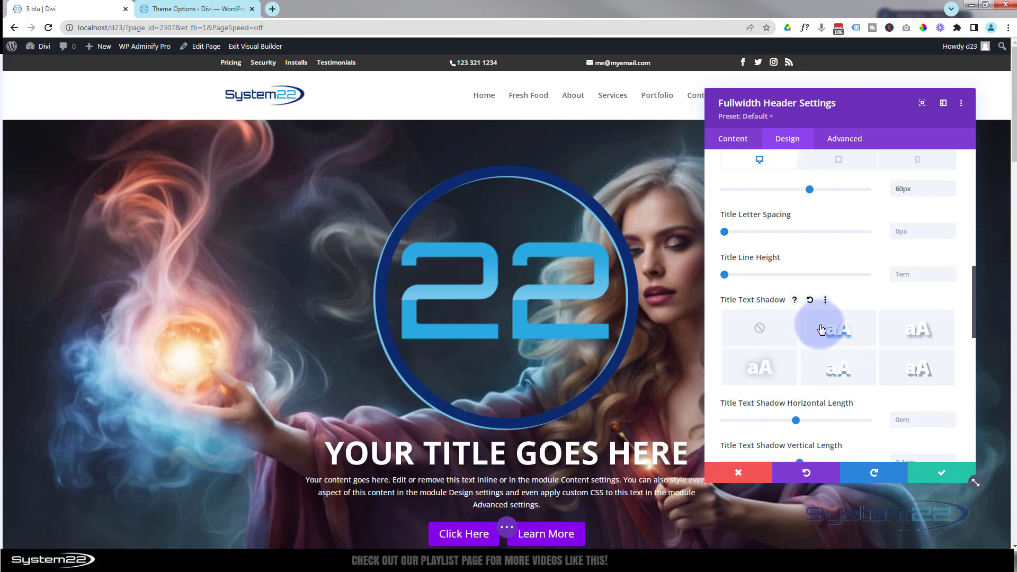
{"action": "scroll", "coordinate": [821, 329], "scroll_direction": "down", "scroll_amount": 1}
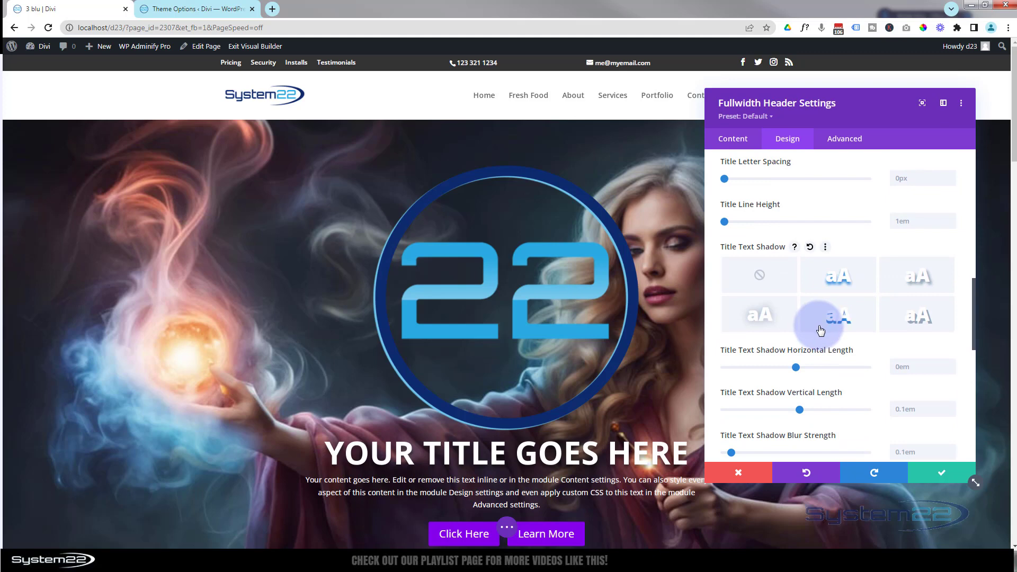
{"action": "scroll", "coordinate": [819, 326], "scroll_direction": "down", "scroll_amount": 5}
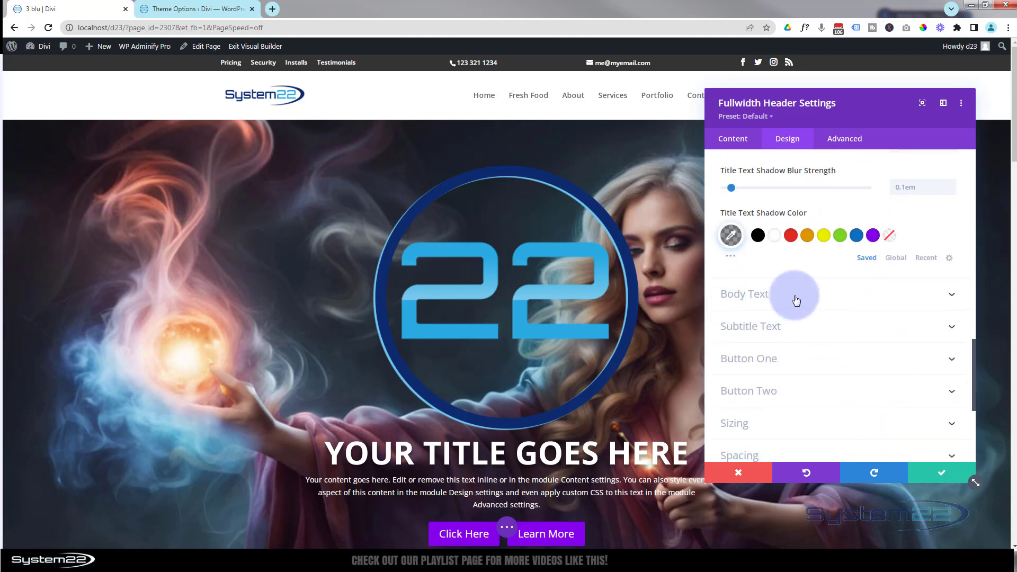
- Review the header's body text font, style and shadow options and the custom styles option for Button One
{"action": "left_click", "coordinate": [794, 295]}
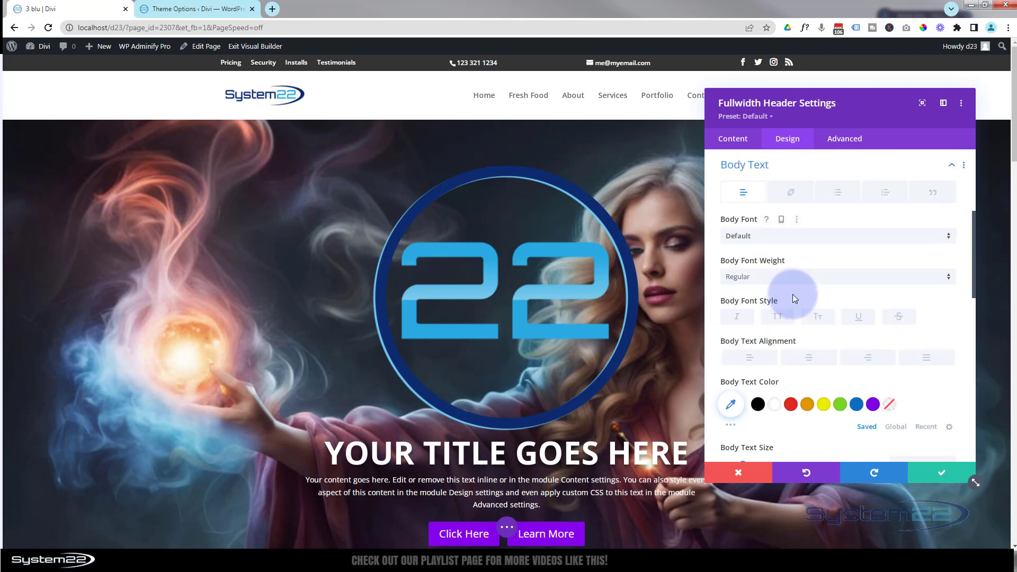
{"action": "left_click", "coordinate": [795, 240]}
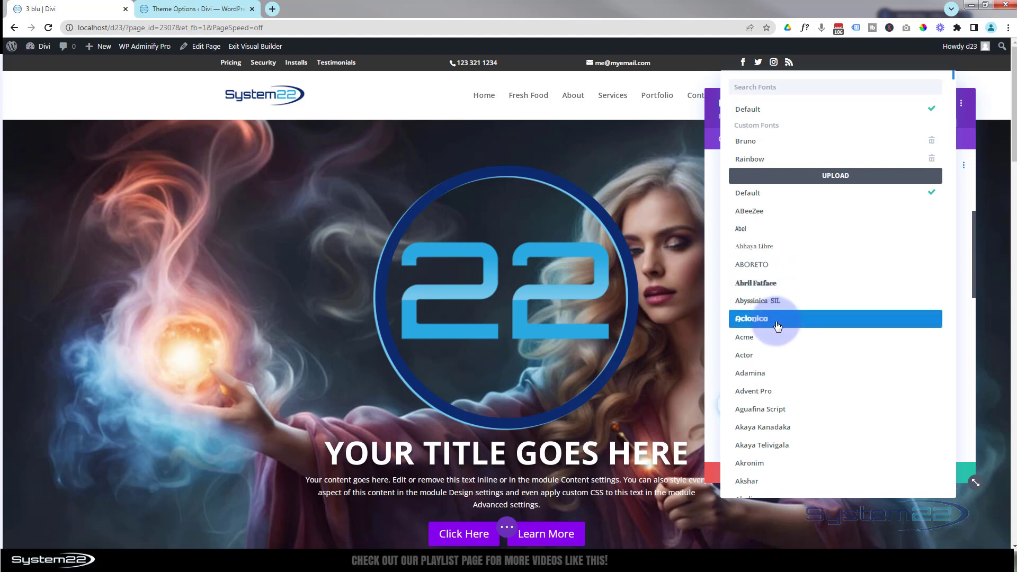
{"action": "left_click", "coordinate": [712, 214]}
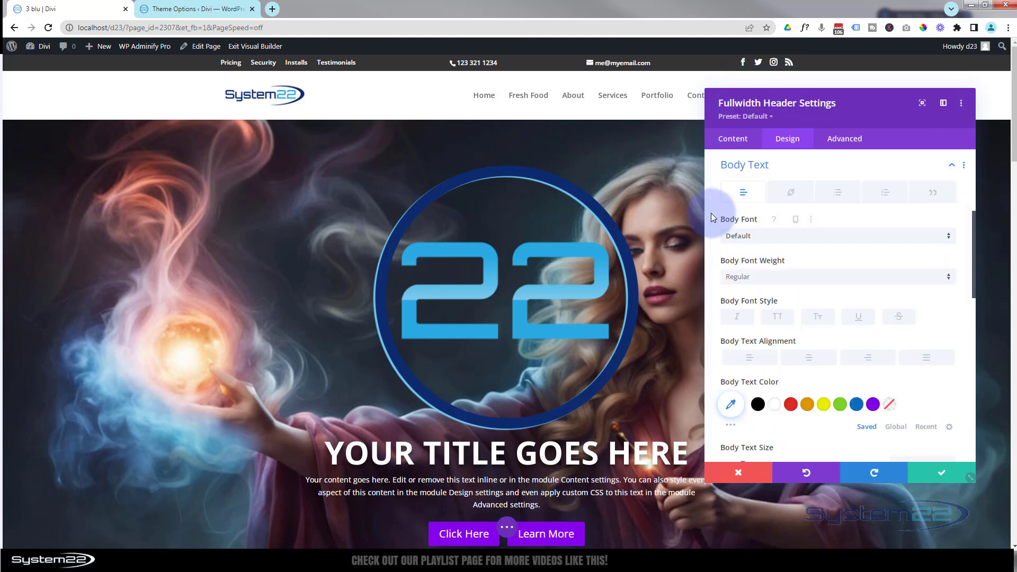
{"action": "scroll", "coordinate": [786, 284], "scroll_direction": "down", "scroll_amount": 4}
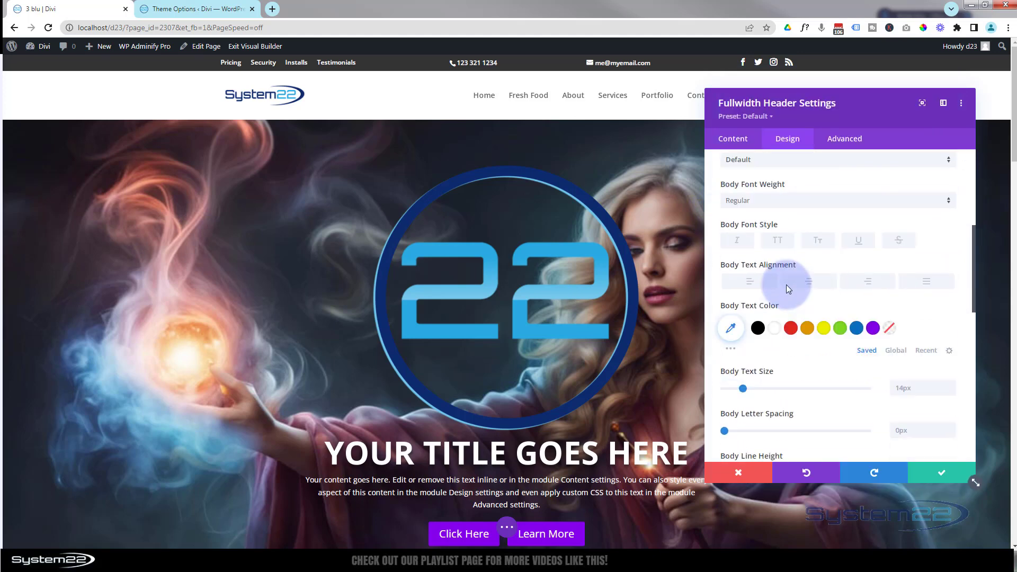
{"action": "scroll", "coordinate": [787, 285], "scroll_direction": "down", "scroll_amount": 4}
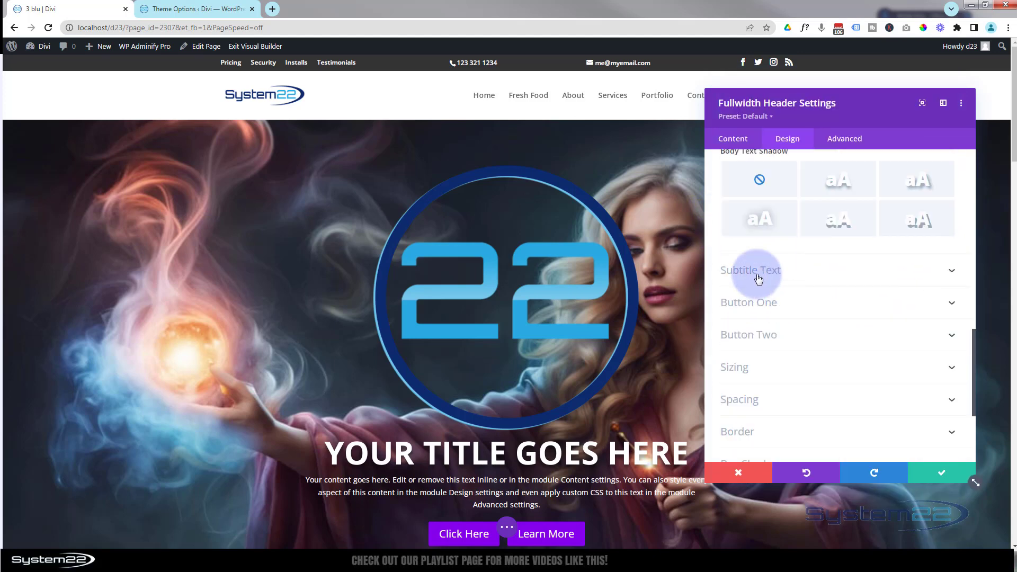
{"action": "left_click", "coordinate": [802, 307]}
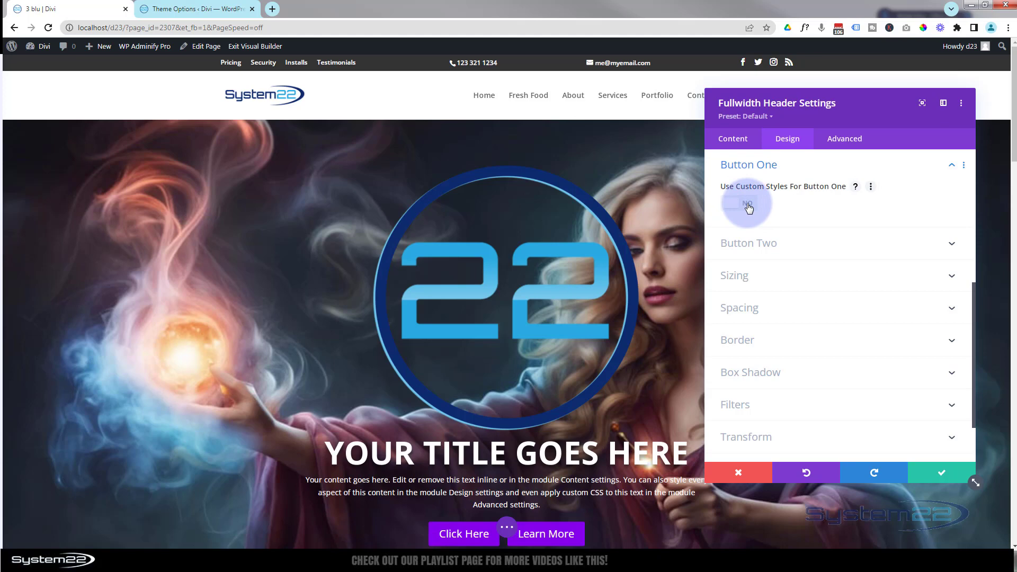
{"action": "scroll", "coordinate": [770, 297], "scroll_direction": "down", "scroll_amount": 1}
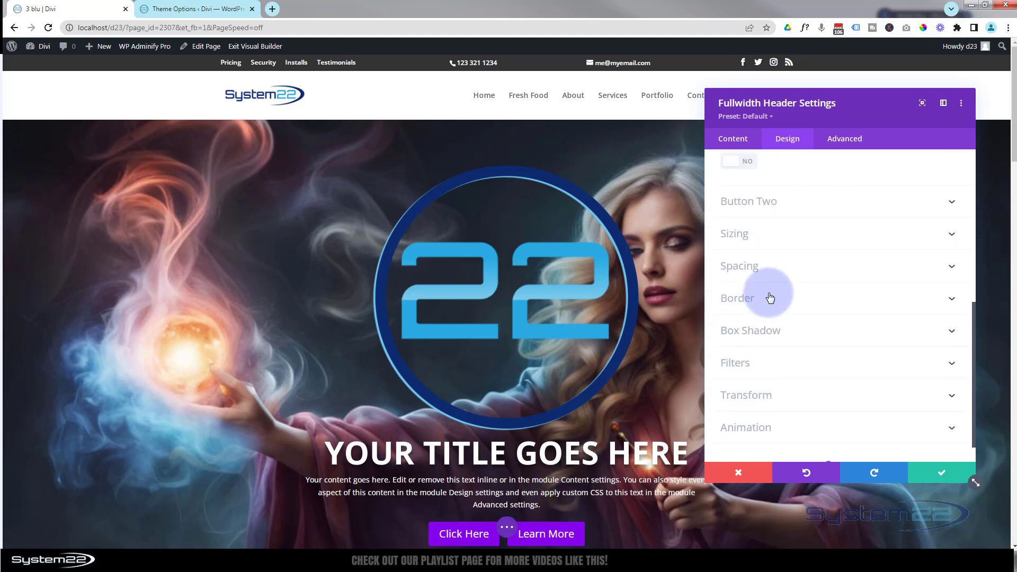
{"action": "scroll", "coordinate": [772, 295], "scroll_direction": "down", "scroll_amount": 1}
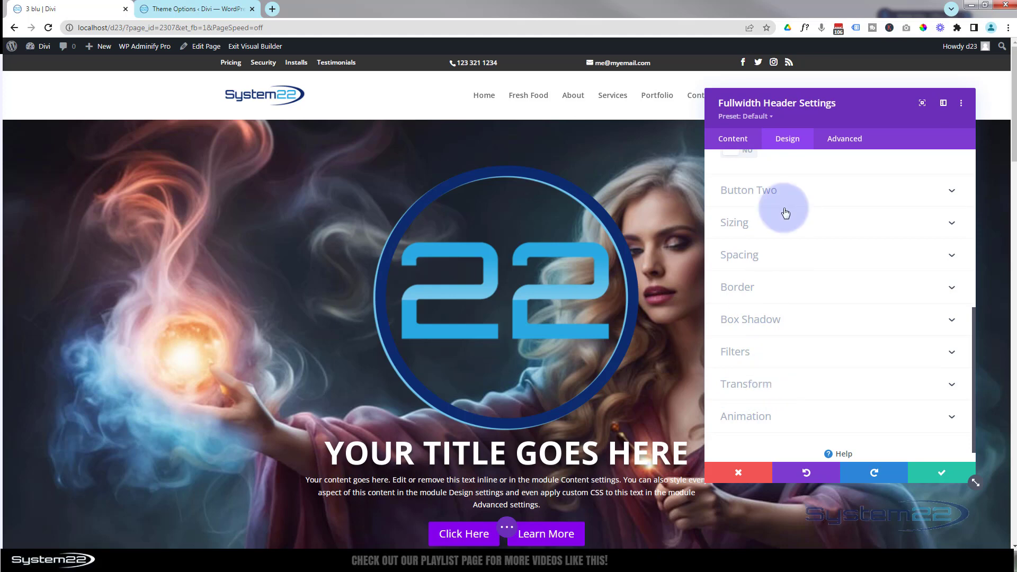
- Add the custom CSS "width:100px;" to the header's Logo element and check the smaller logo on the page
{"action": "left_click", "coordinate": [854, 145]}
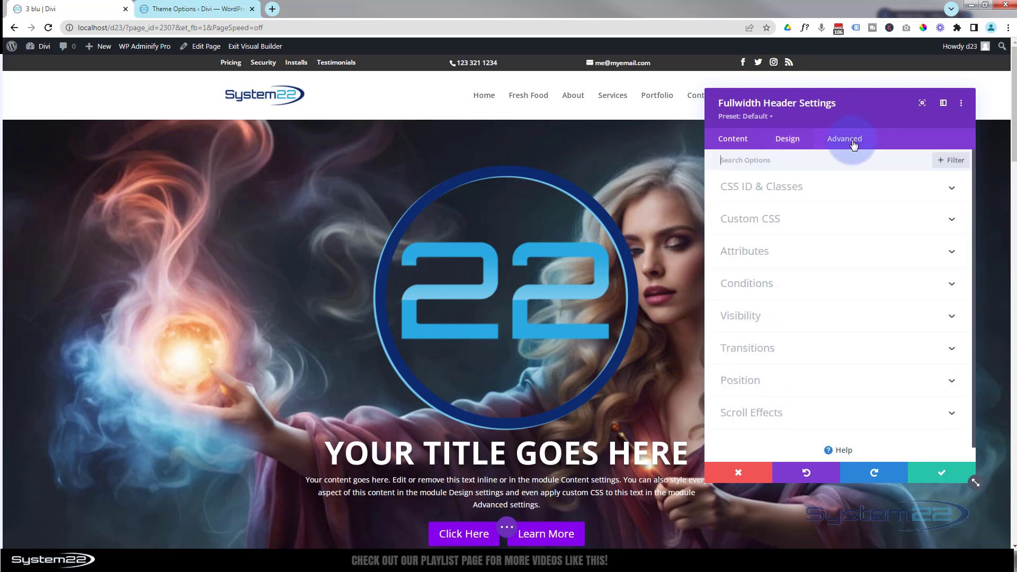
{"action": "left_click", "coordinate": [832, 227]}
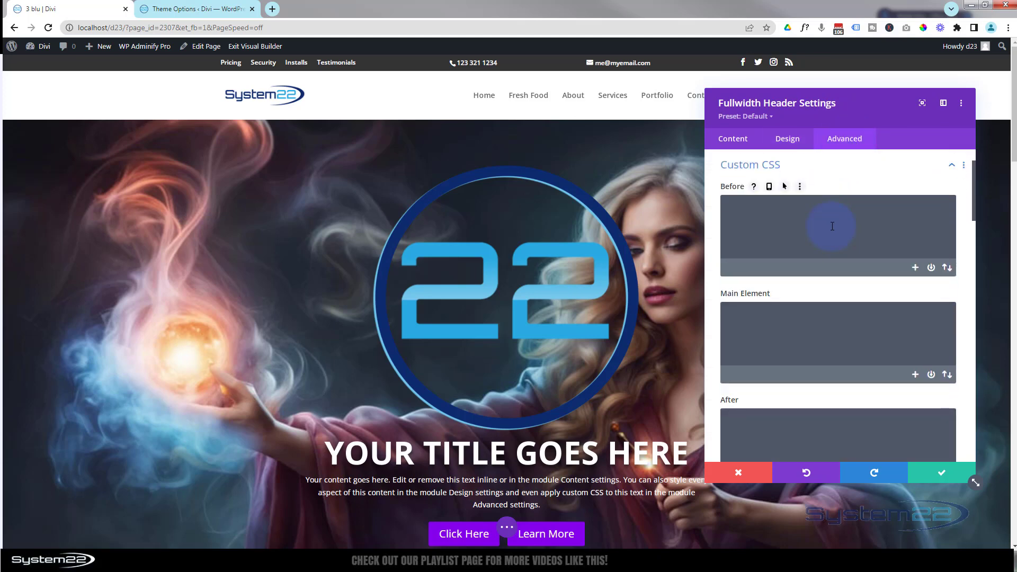
{"action": "scroll", "coordinate": [833, 226], "scroll_direction": "down", "scroll_amount": 6}
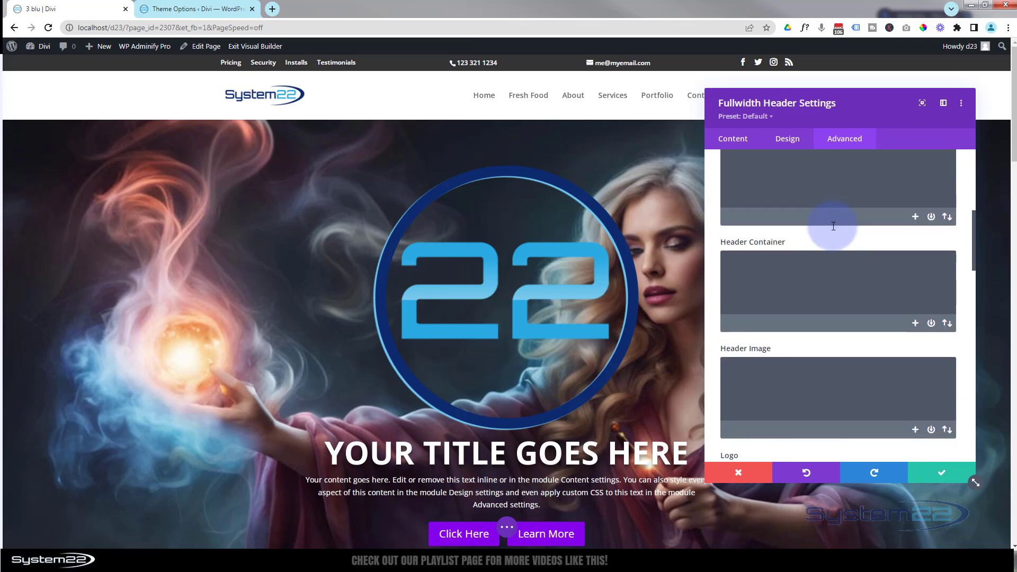
{"action": "scroll", "coordinate": [833, 226], "scroll_direction": "down", "scroll_amount": 2}
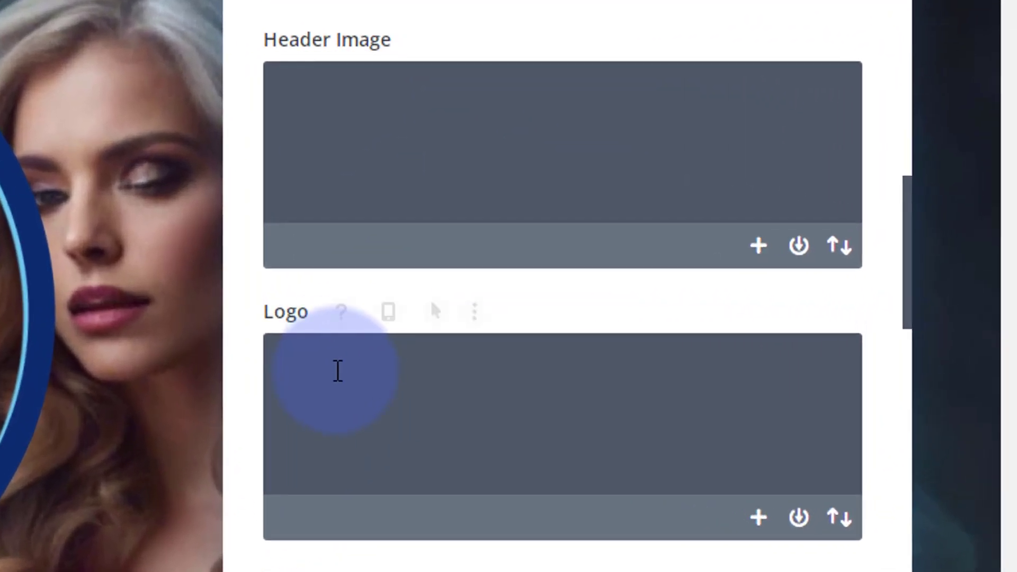
{"action": "left_click", "coordinate": [749, 314]}
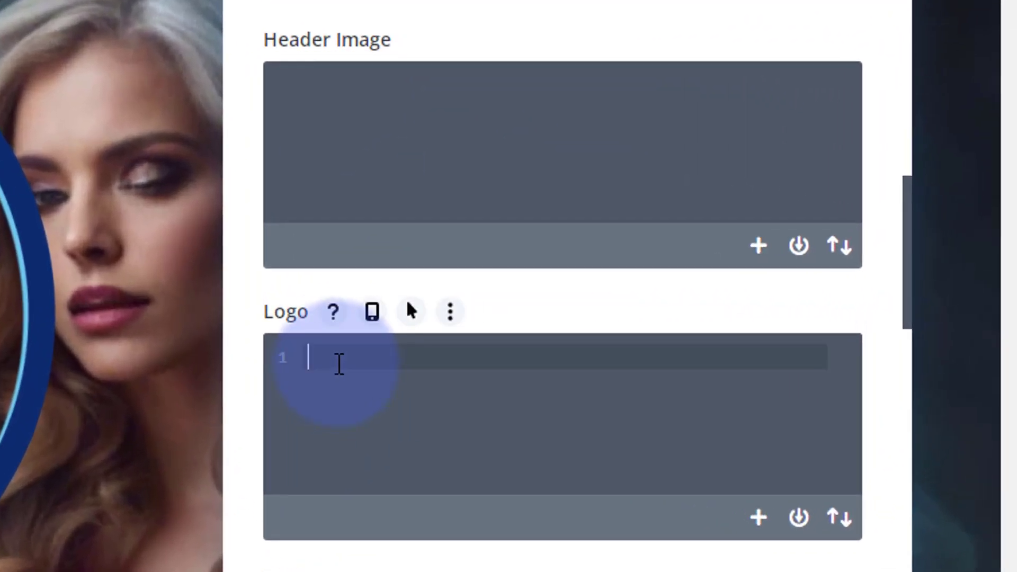
{"action": "type", "text": "width:100px"}
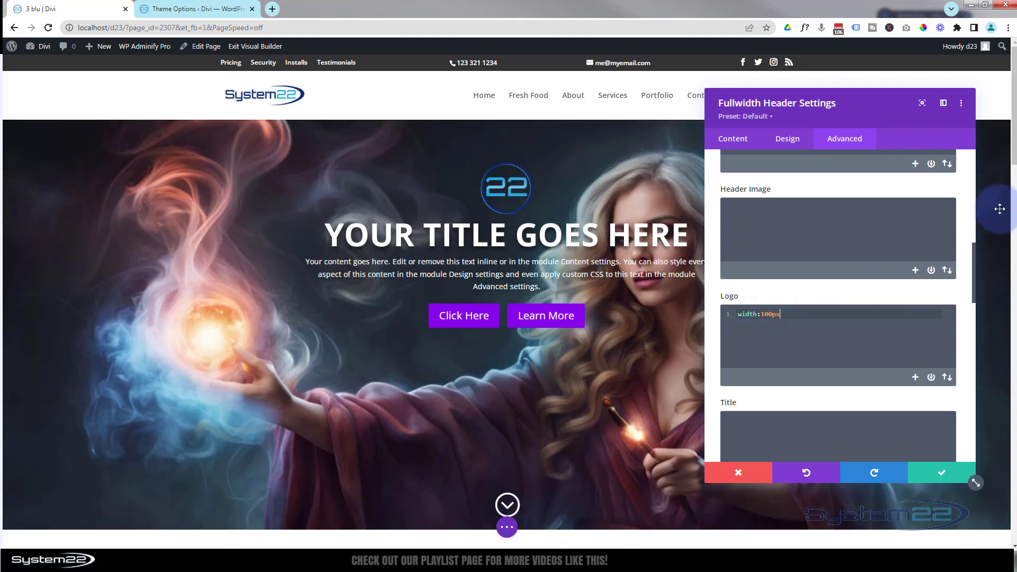
{"action": "scroll", "coordinate": [1014, 144], "scroll_direction": "down", "scroll_amount": 4}
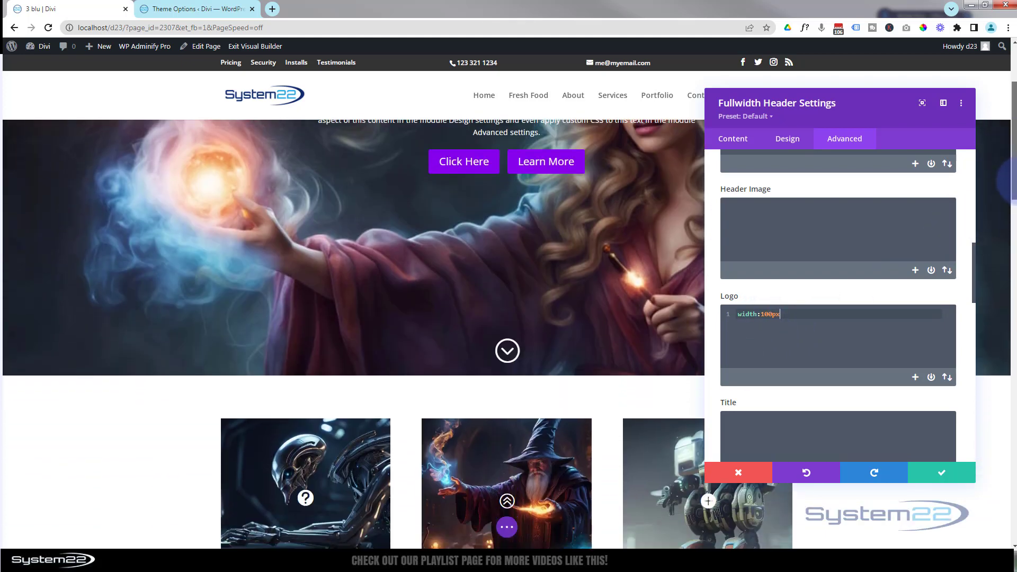
{"action": "scroll", "coordinate": [1008, 139], "scroll_direction": "up", "scroll_amount": 4}
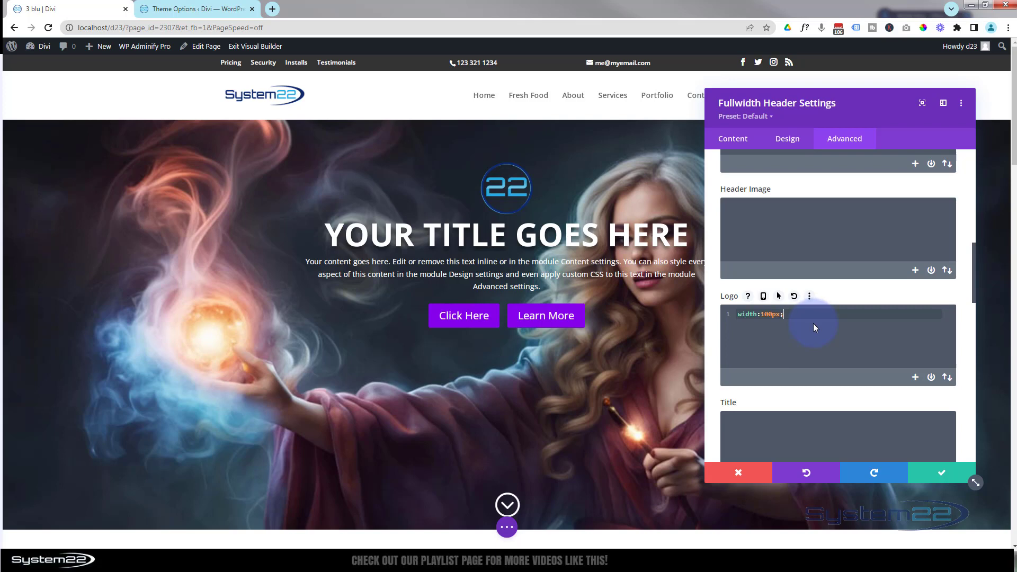
{"action": "type", "text": ";"}
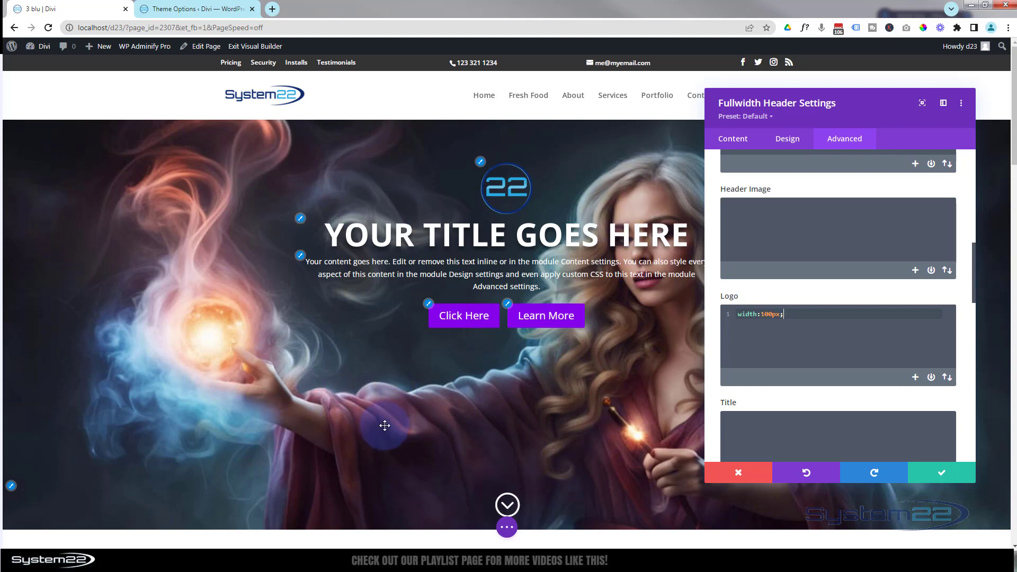
- Check the header's layout options, then add the custom CSS "display:flex; align-content: center;" to its Main Element
{"action": "left_click", "coordinate": [795, 141]}
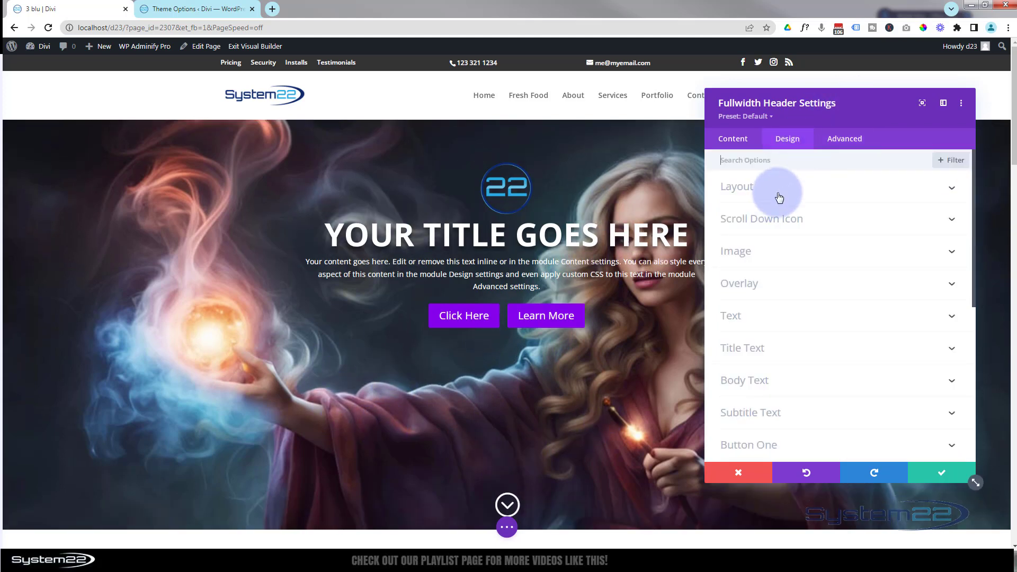
{"action": "left_click", "coordinate": [779, 196]}
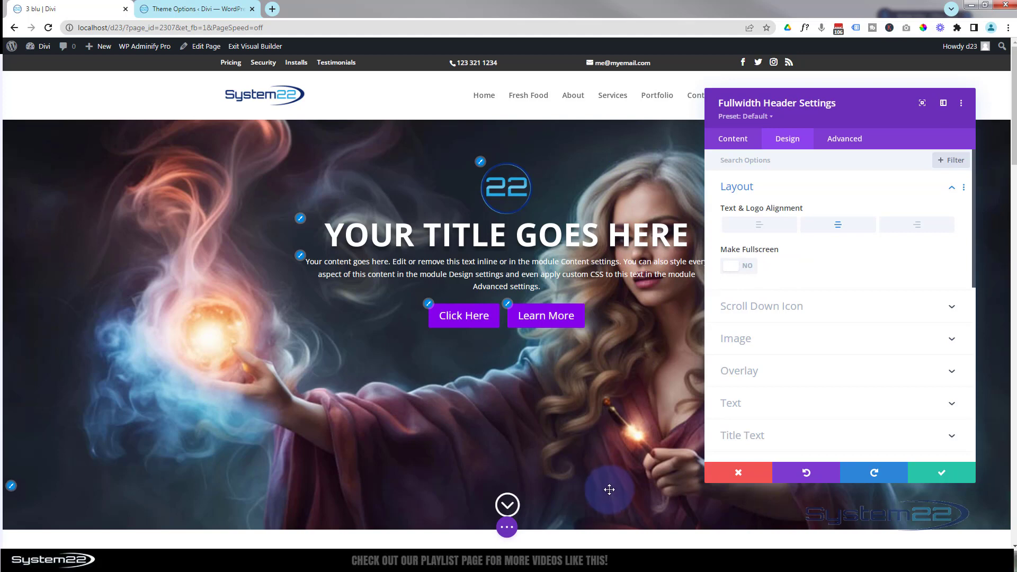
{"action": "left_click", "coordinate": [858, 139]}
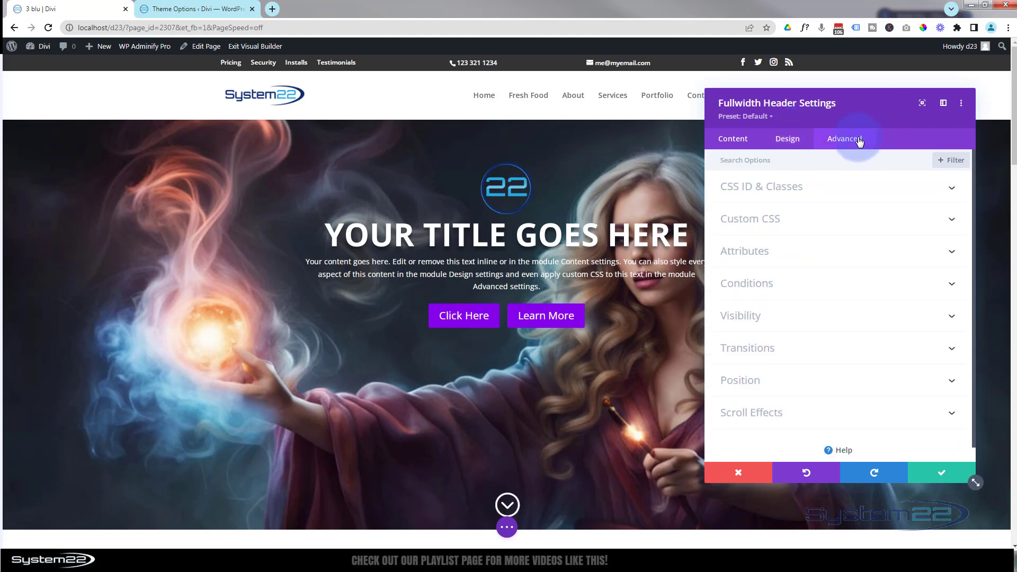
{"action": "left_click", "coordinate": [806, 219]}
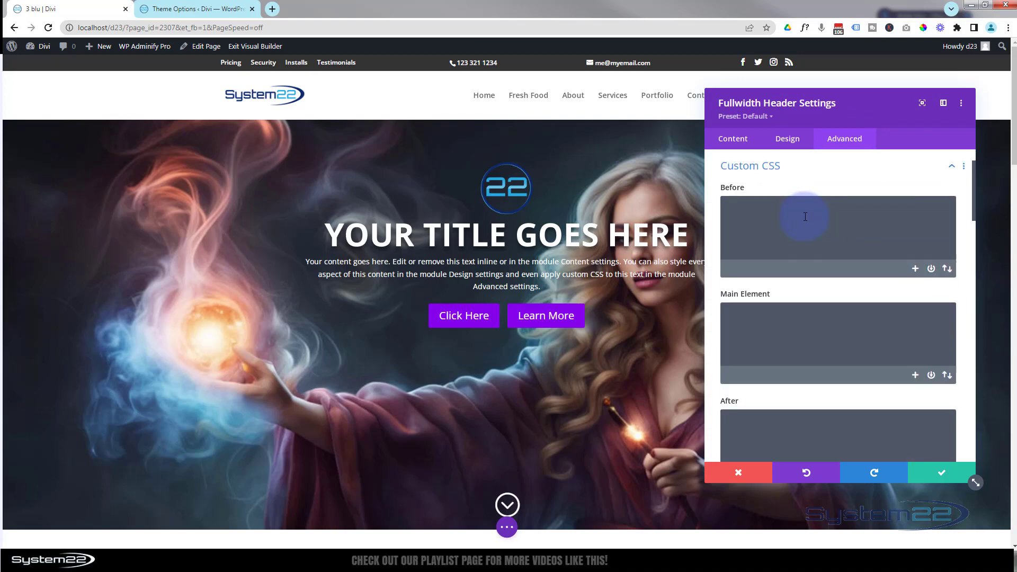
{"action": "left_click", "coordinate": [766, 323]}
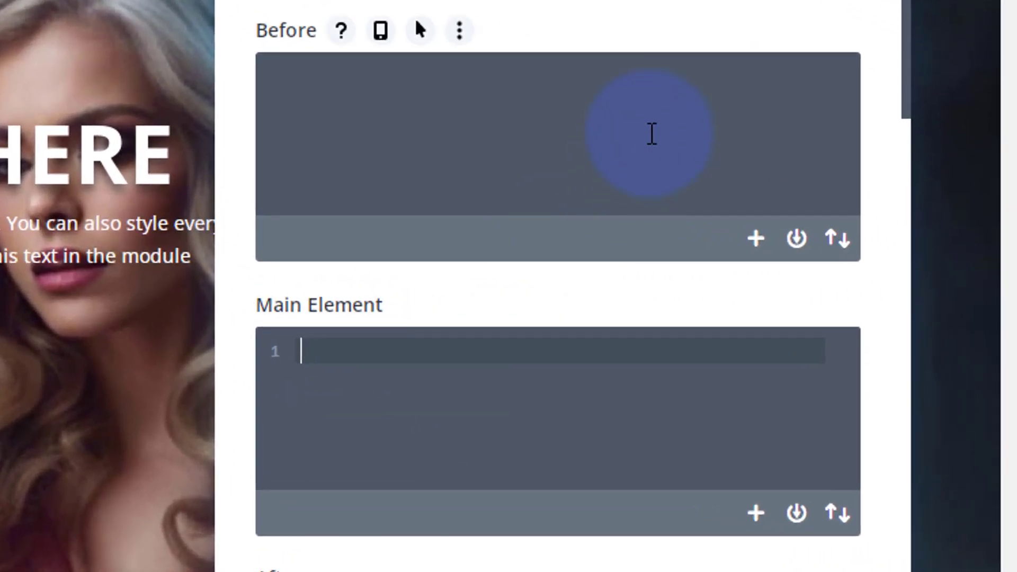
{"action": "type", "text": "display"}
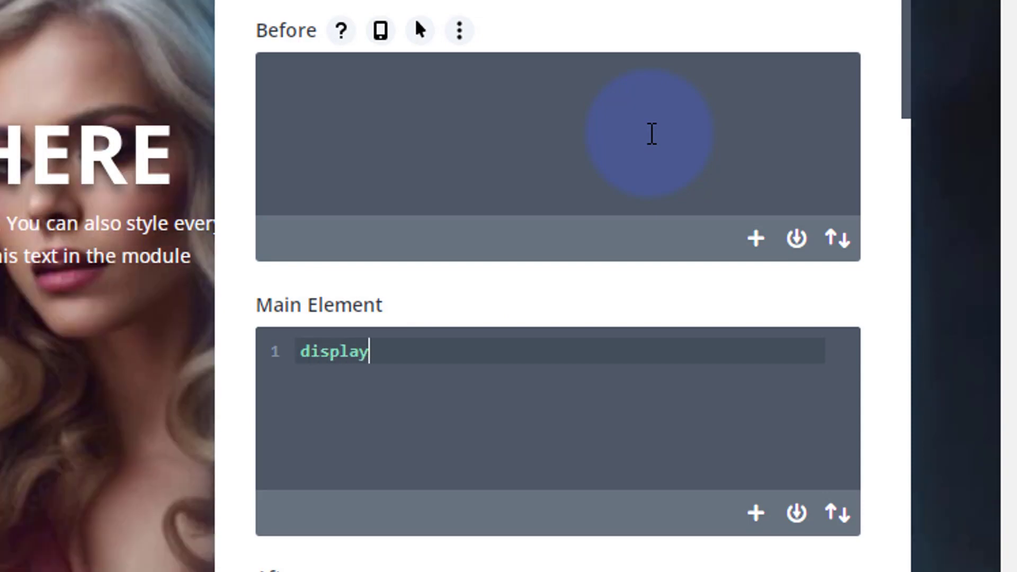
{"action": "type", "text": ":flex; align"}
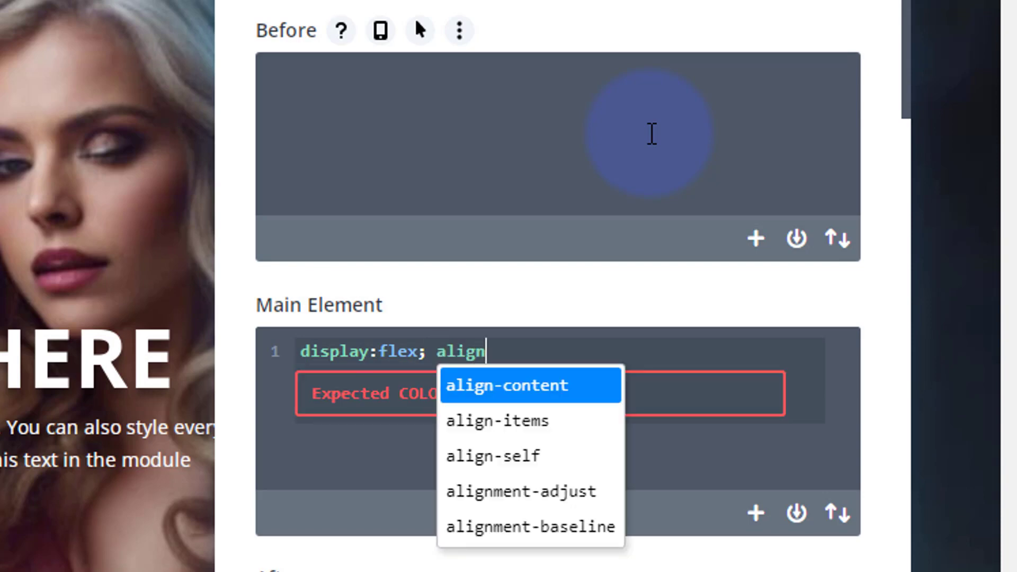
{"action": "type", "text": "-conten"}
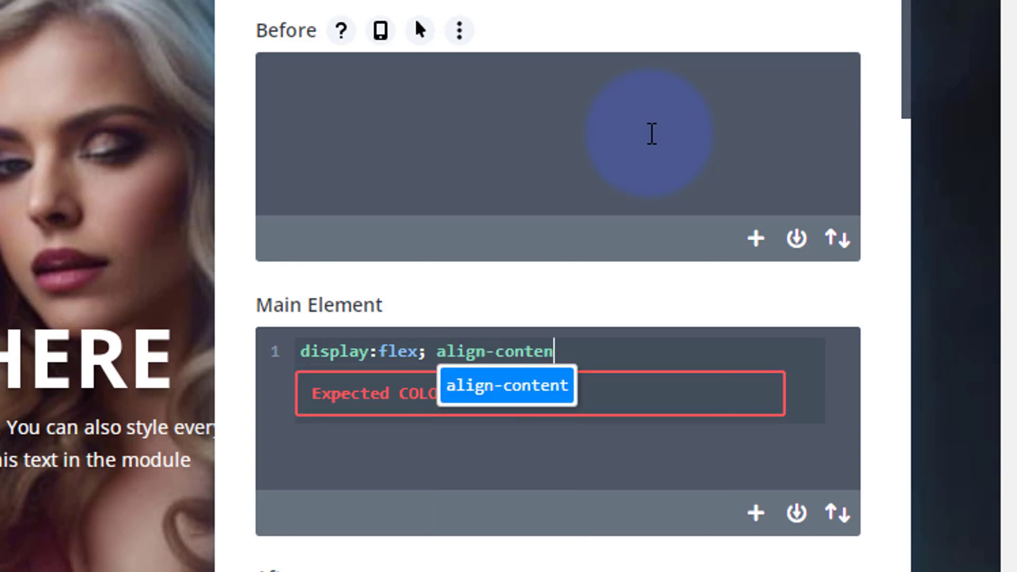
{"action": "type", "text": "t: center"}
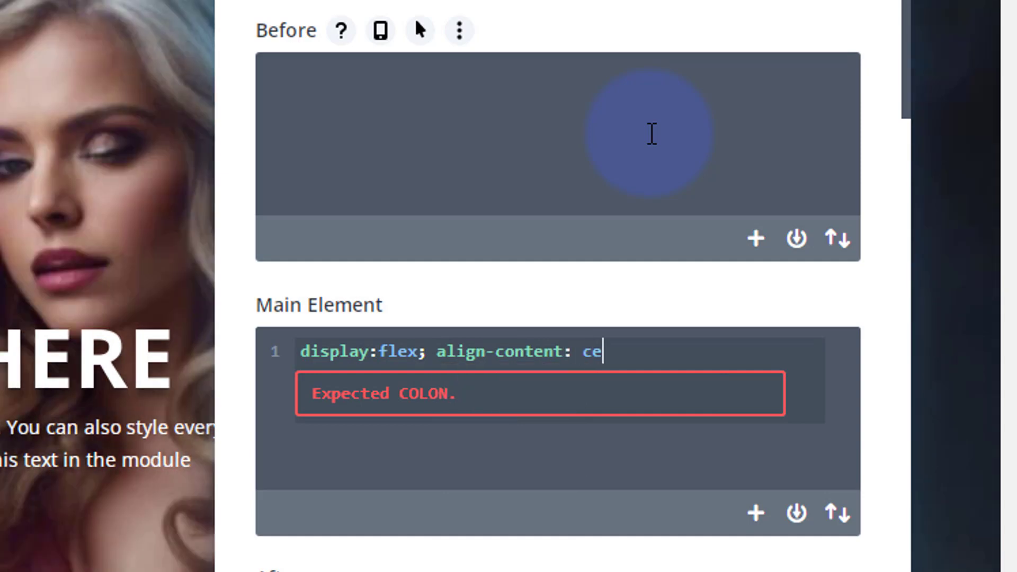
{"action": "type", "text": ";"}
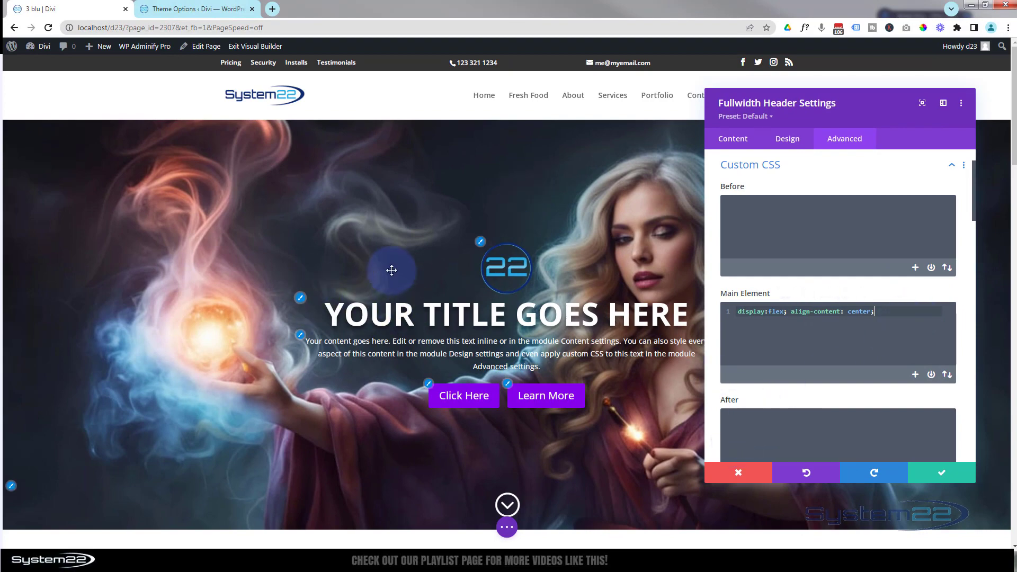
{"action": "scroll", "coordinate": [392, 271], "scroll_direction": "down", "scroll_amount": 3}
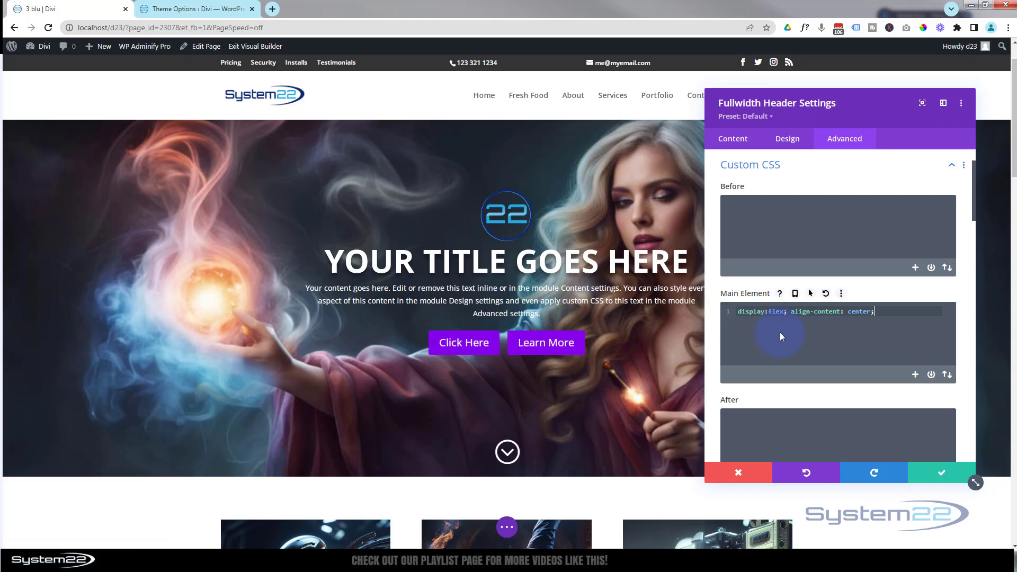
- Add the custom CSS "width:189px;" to the header's Button One
{"action": "scroll", "coordinate": [780, 333], "scroll_direction": "down", "scroll_amount": 2}
{"action": "scroll", "coordinate": [781, 332], "scroll_direction": "down", "scroll_amount": 5}
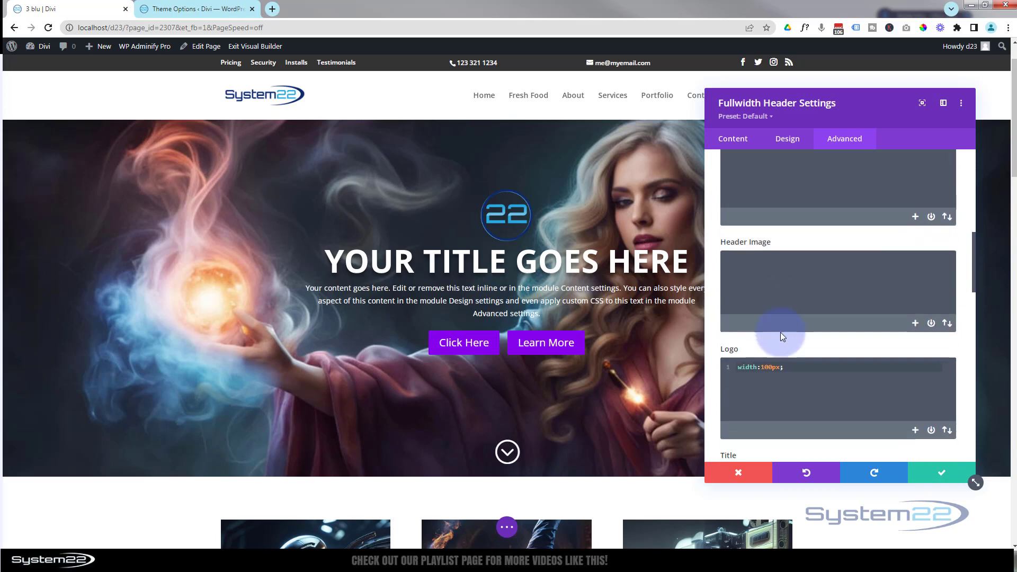
{"action": "scroll", "coordinate": [780, 332], "scroll_direction": "down", "scroll_amount": 4}
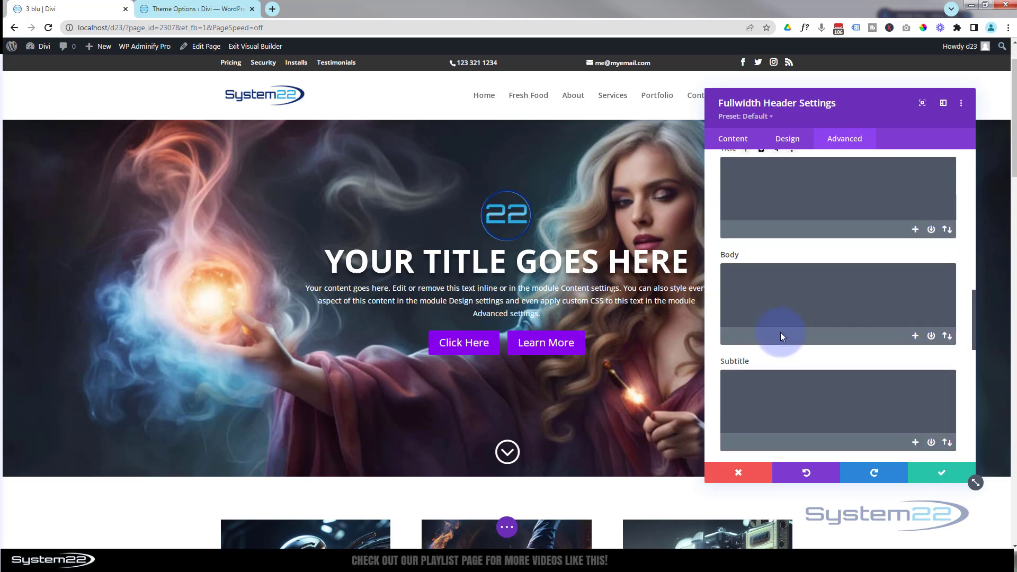
{"action": "scroll", "coordinate": [780, 332], "scroll_direction": "down", "scroll_amount": 4}
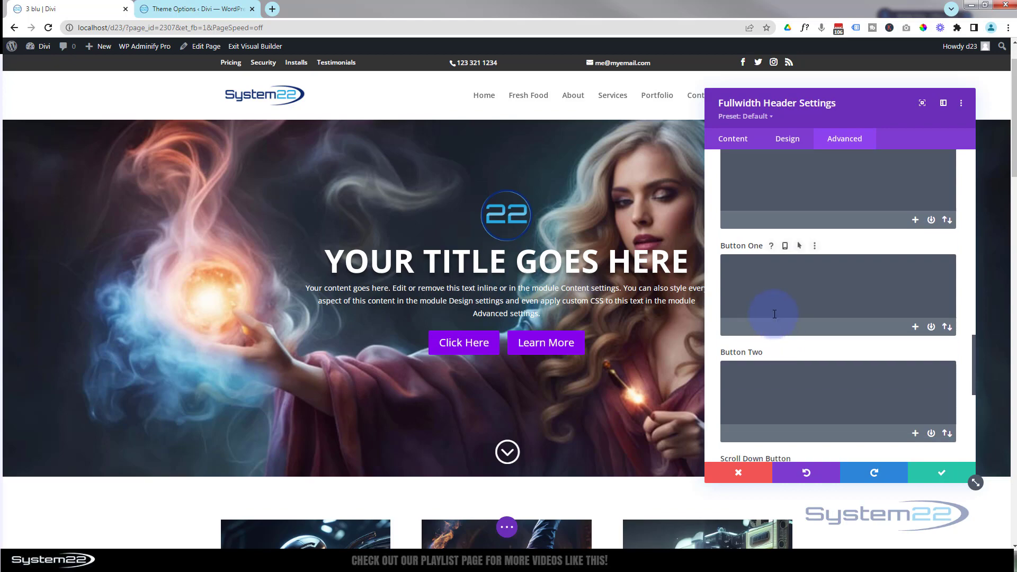
{"action": "left_click", "coordinate": [742, 302]}
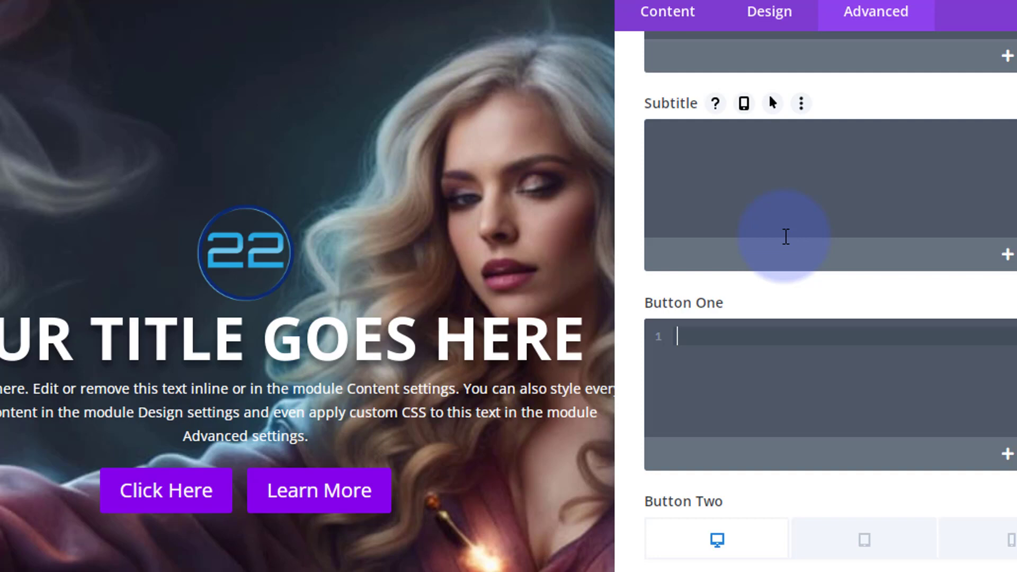
{"action": "type", "text": "width"}
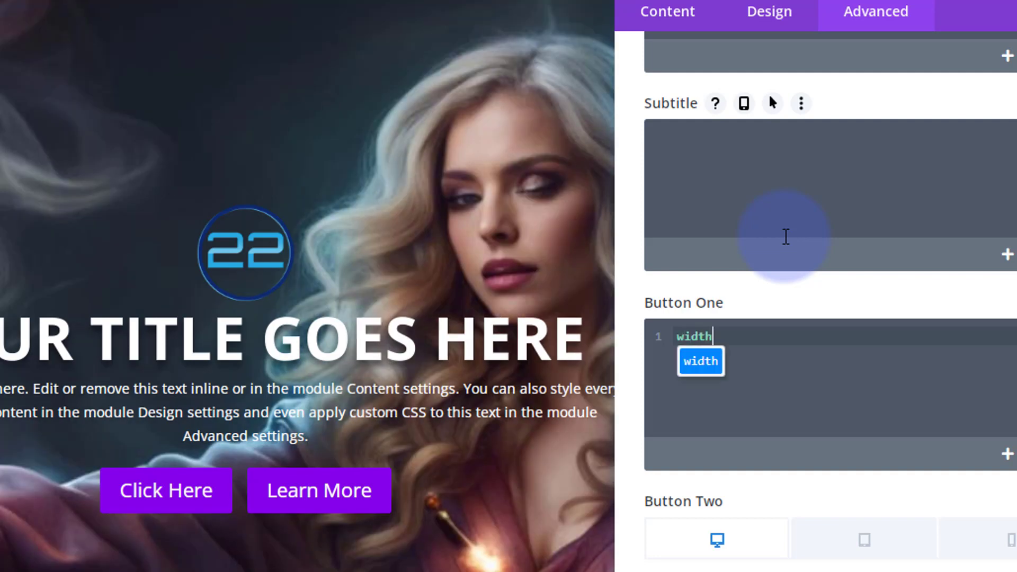
{"action": "type", "text": ":189px;"}
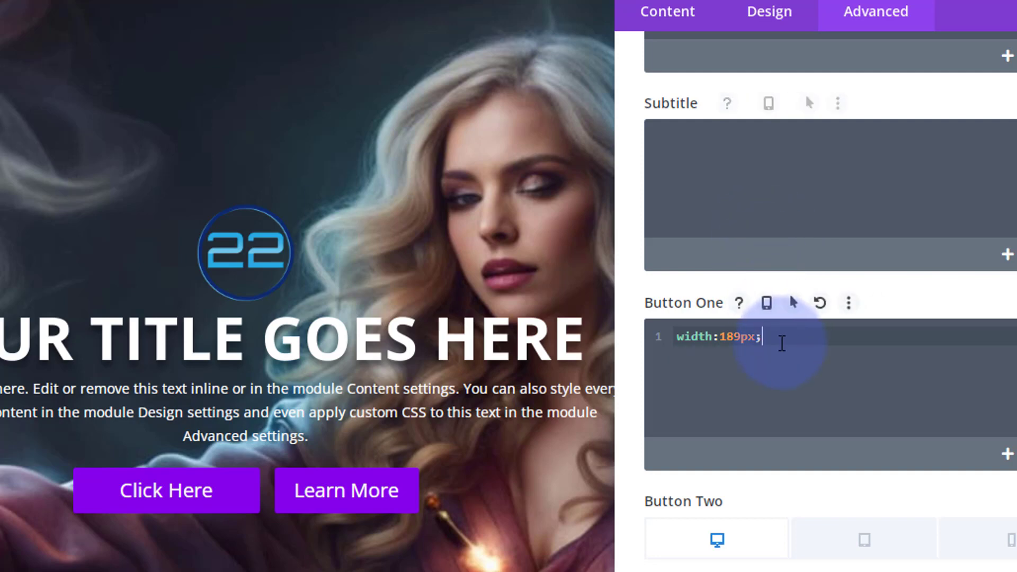
- Copy Button One's custom CSS "width:189px;" into the header's Button Two and save the header settings
{"action": "left_click_drag", "start_coordinate": [781, 339], "coordinate": [665, 341]}
{"action": "key", "text": "ctrl+c"}
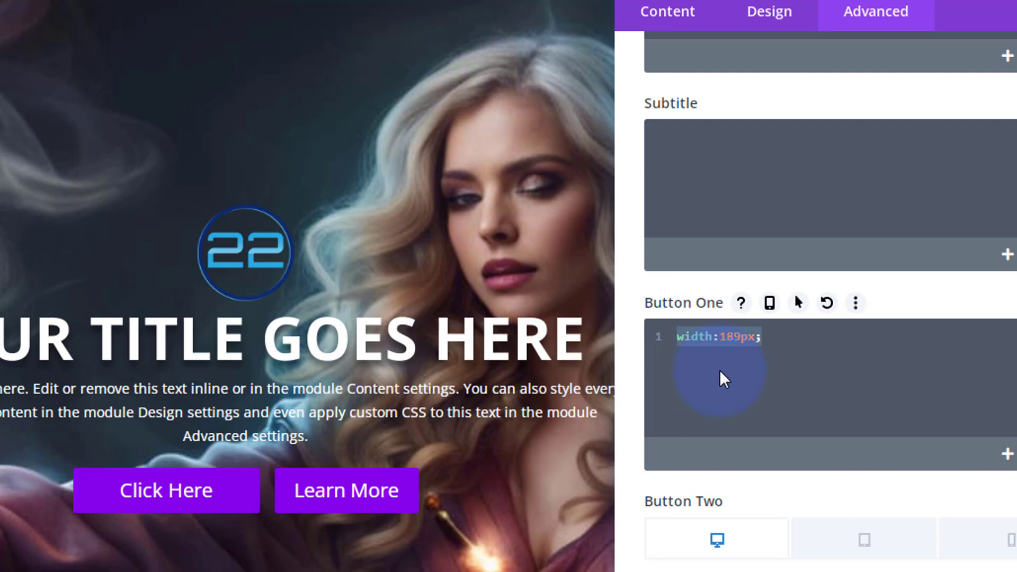
{"action": "scroll", "coordinate": [720, 374], "scroll_direction": "down", "scroll_amount": 4}
{"action": "left_click", "coordinate": [699, 401]}
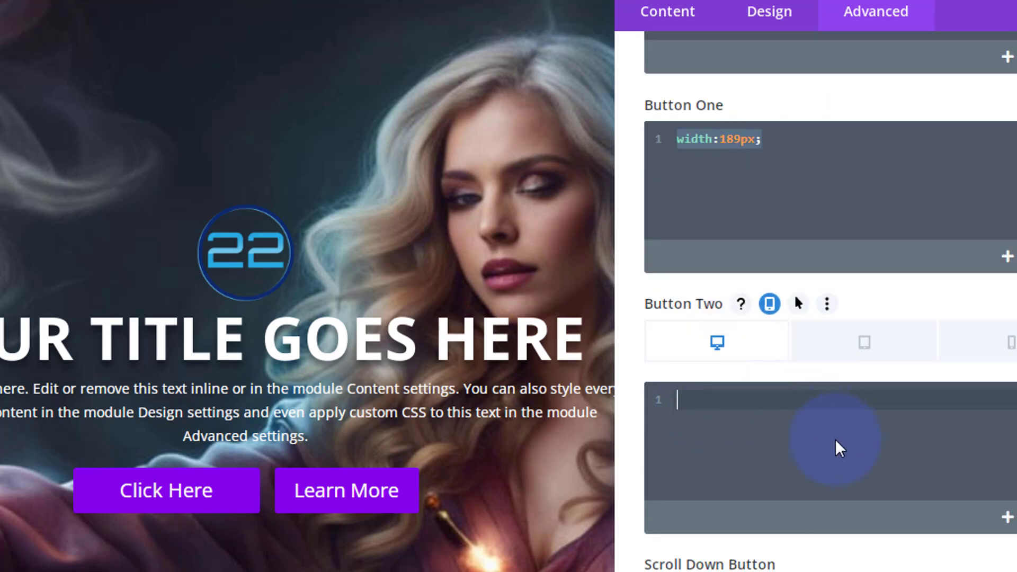
{"action": "key", "text": "ctrl+v"}
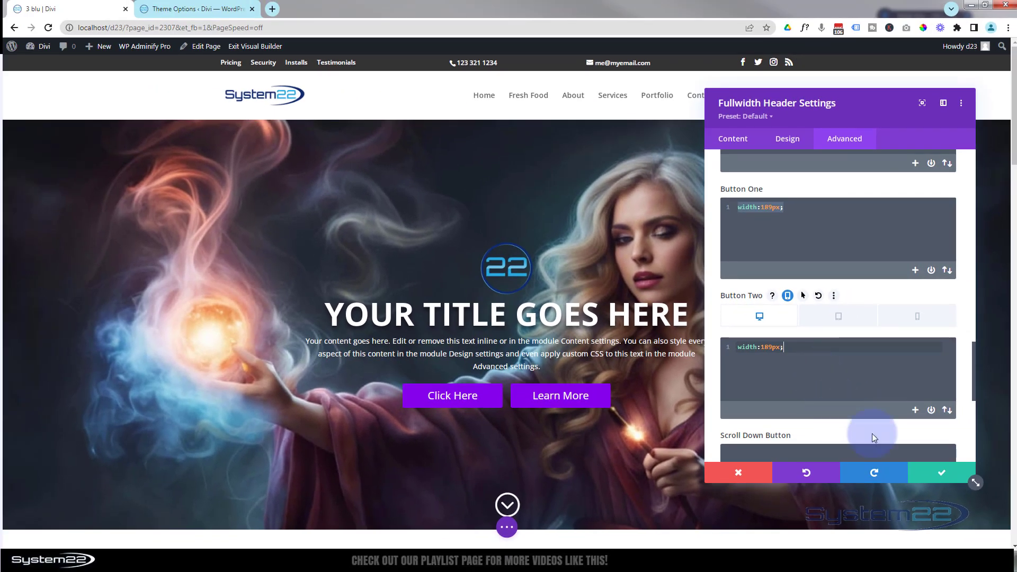
{"action": "left_click", "coordinate": [943, 480]}
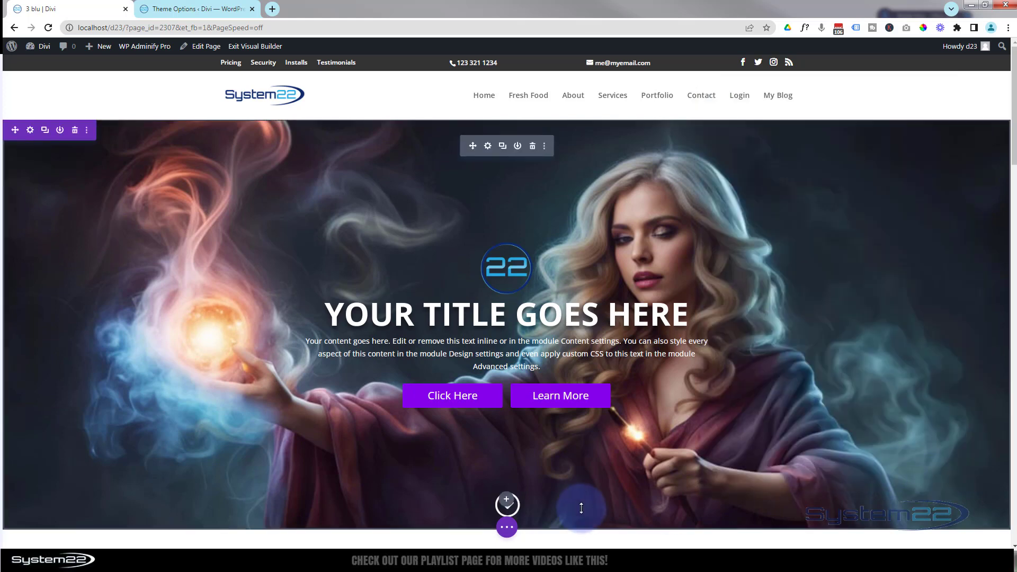
- Save the page as a draft and exit the Visual Builder to the live page
{"action": "left_click", "coordinate": [507, 528]}
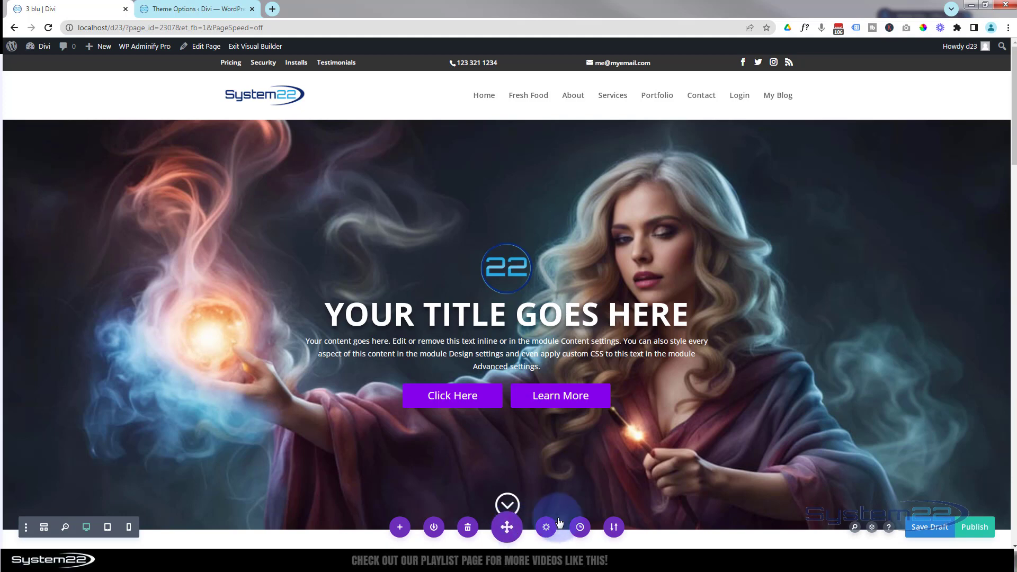
{"action": "left_click", "coordinate": [936, 528]}
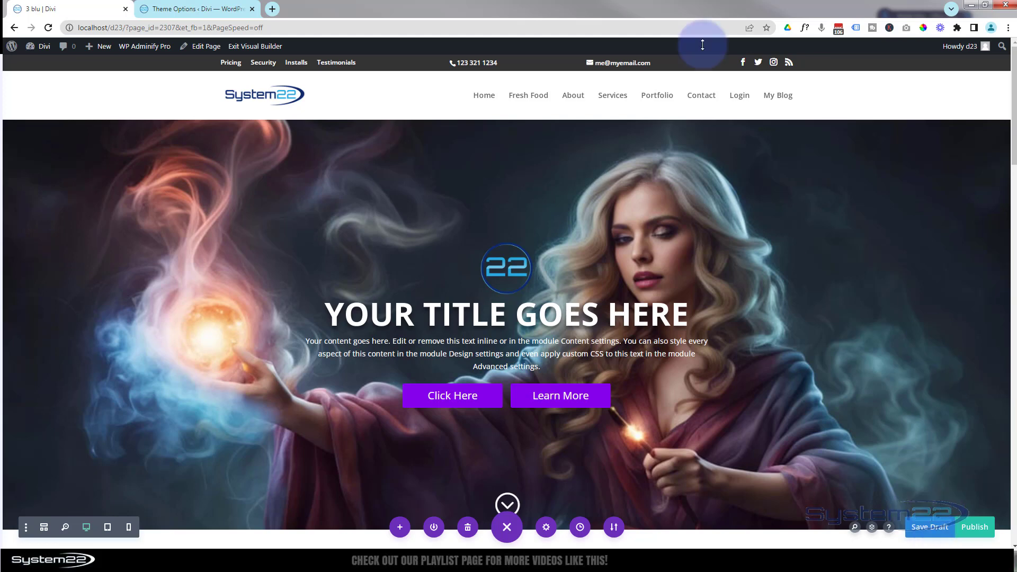
{"action": "left_click", "coordinate": [257, 46]}
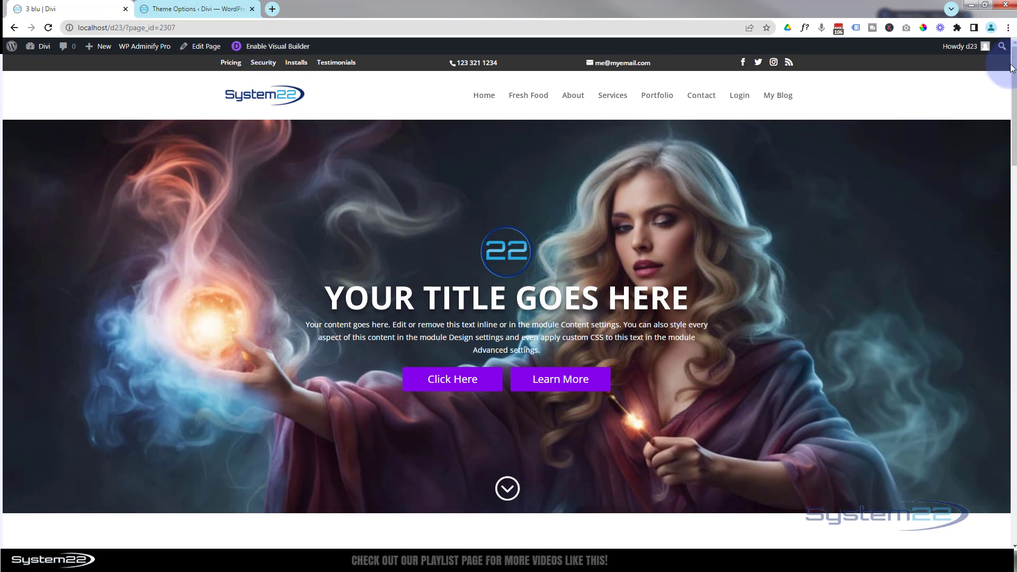
- Examine the finished header on the live page, testing its parallax background, hover overlay and scroll-down button
{"action": "left_click_drag", "start_coordinate": [1014, 94], "coordinate": [1014, 123]}
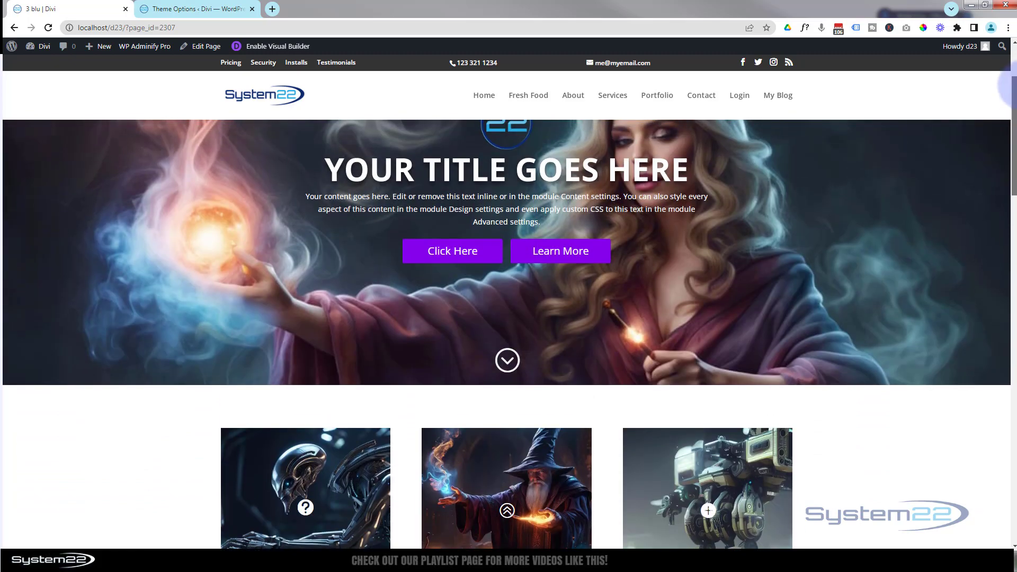
{"action": "scroll", "coordinate": [1009, 79], "scroll_direction": "up", "scroll_amount": 3}
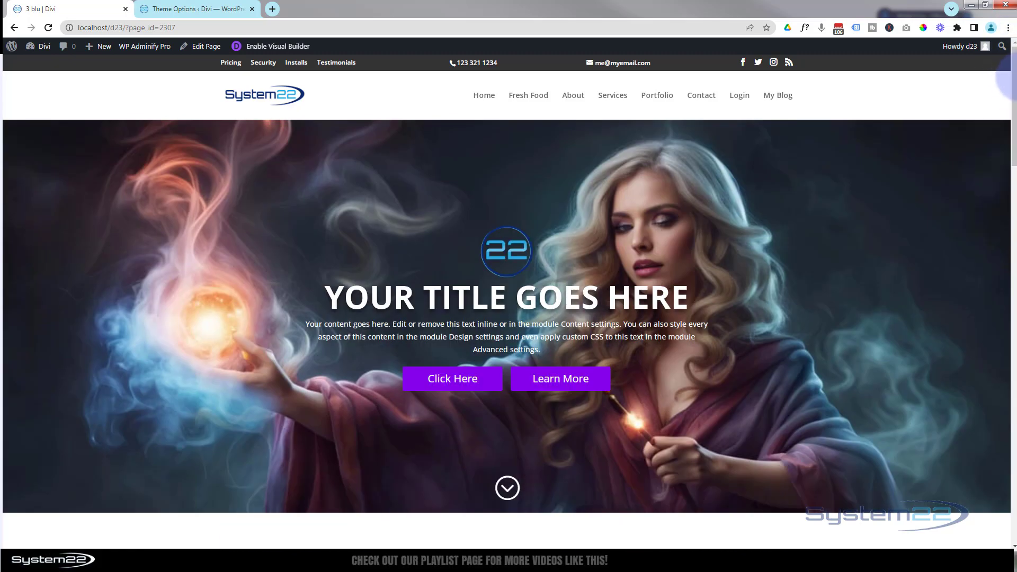
{"action": "mouse_move", "coordinate": [1015, 68]}
{"action": "left_mouse_down"}
{"action": "mouse_move", "coordinate": [1011, 154]}
{"action": "mouse_move", "coordinate": [1008, 66]}
{"action": "left_mouse_up"}
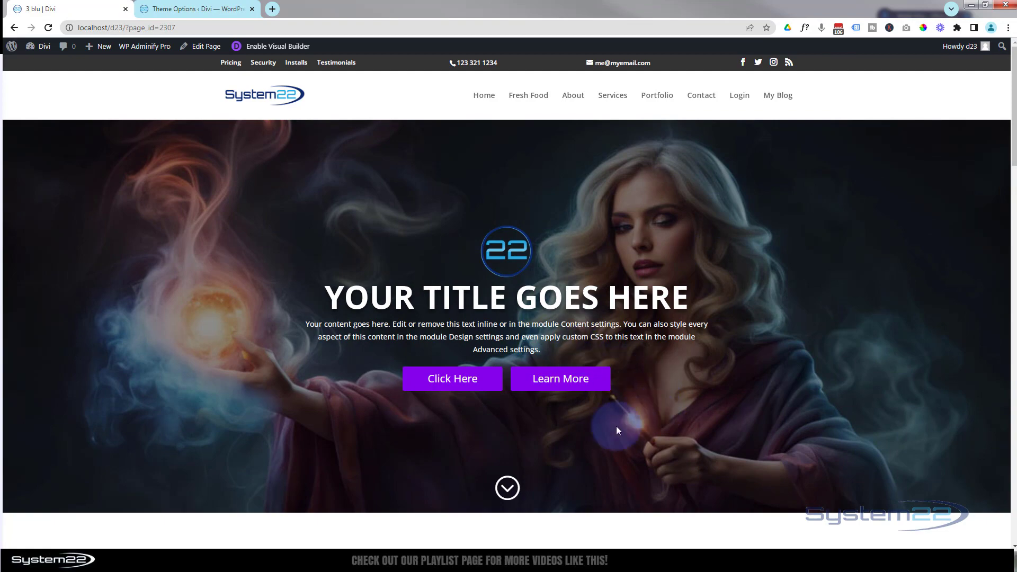
{"action": "left_click", "coordinate": [508, 489]}
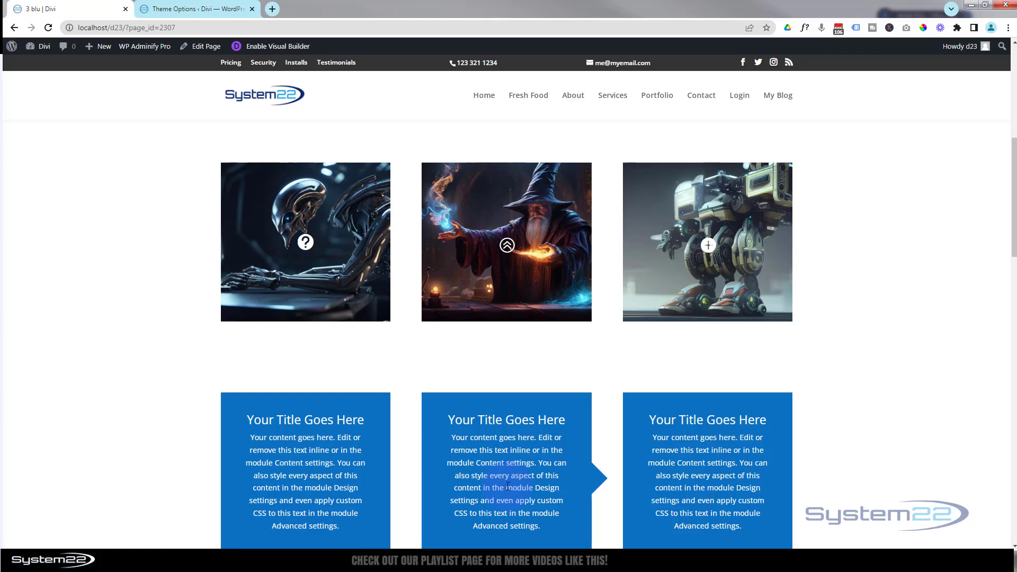
{"action": "scroll", "coordinate": [506, 487], "scroll_direction": "up", "scroll_amount": 7}
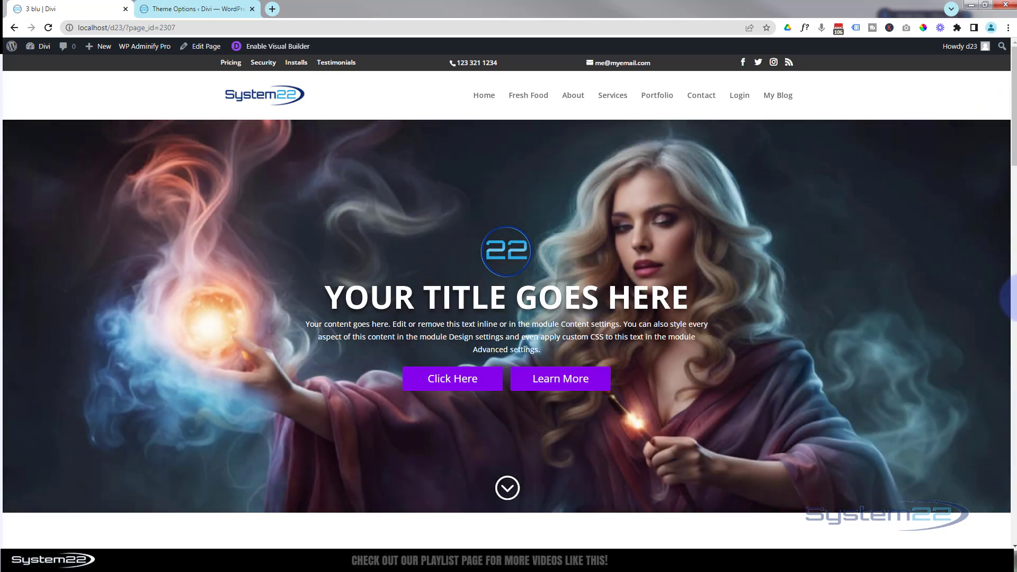
{"action": "scroll", "coordinate": [1015, 232], "scroll_direction": "down", "scroll_amount": 6}
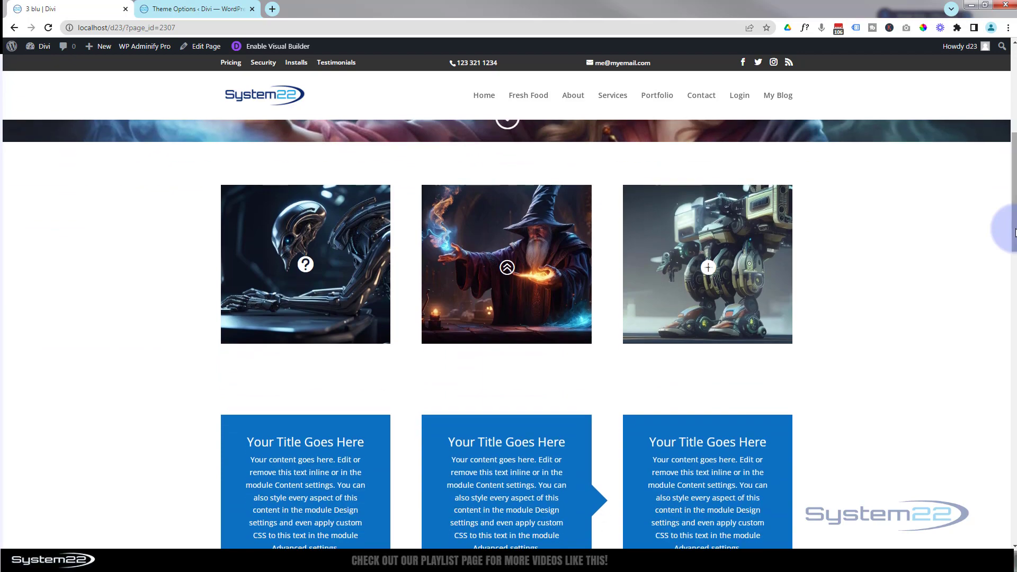
{"action": "scroll", "coordinate": [1014, 232], "scroll_direction": "up", "scroll_amount": 5}
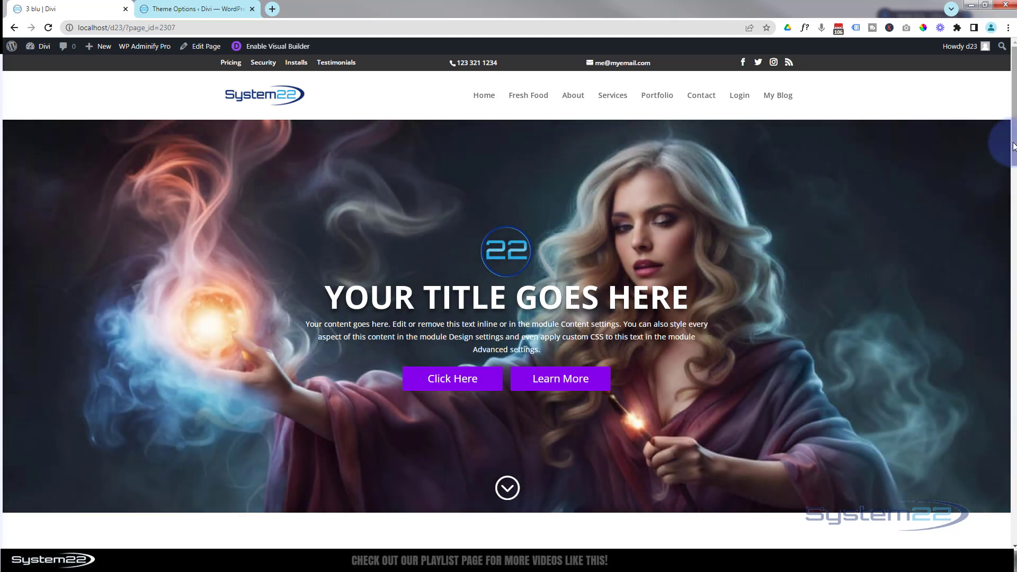
{"action": "scroll", "coordinate": [1015, 159], "scroll_direction": "down", "scroll_amount": 1}
{"action": "left_click_drag", "start_coordinate": [1015, 160], "coordinate": [1003, 142]}
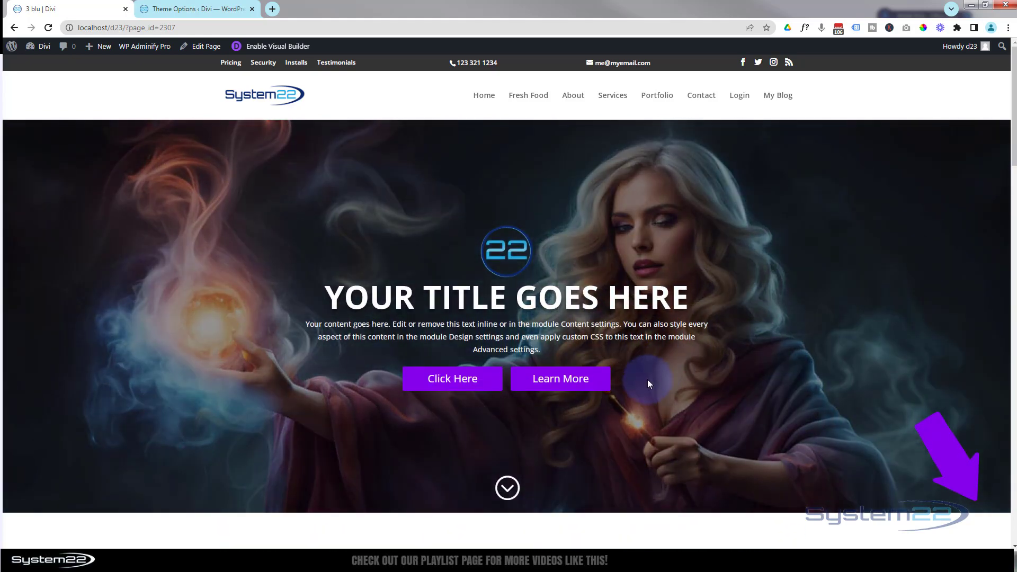
{"action": "left_click", "coordinate": [507, 488]}
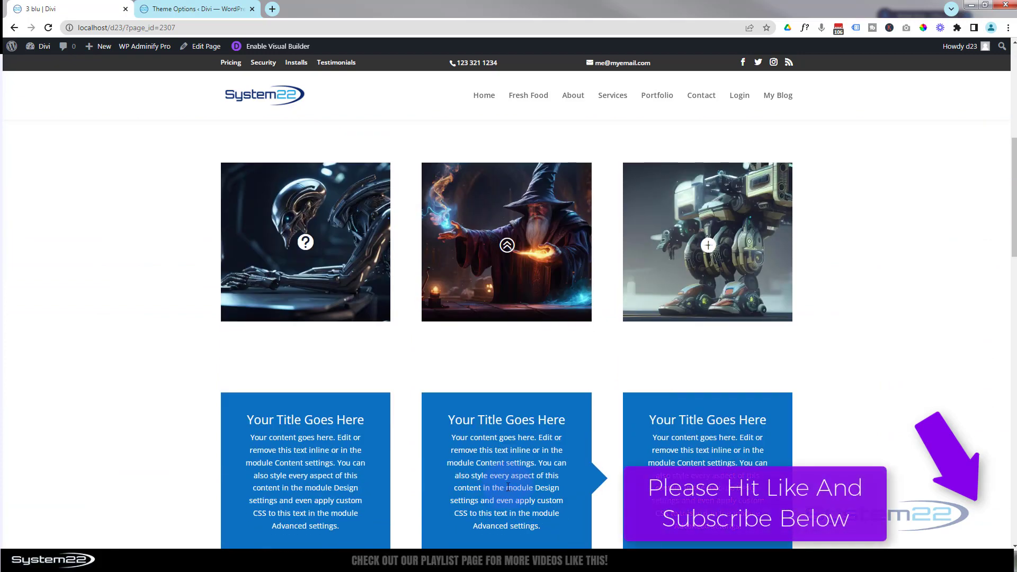
{"action": "scroll", "coordinate": [505, 487], "scroll_direction": "up", "scroll_amount": 7}
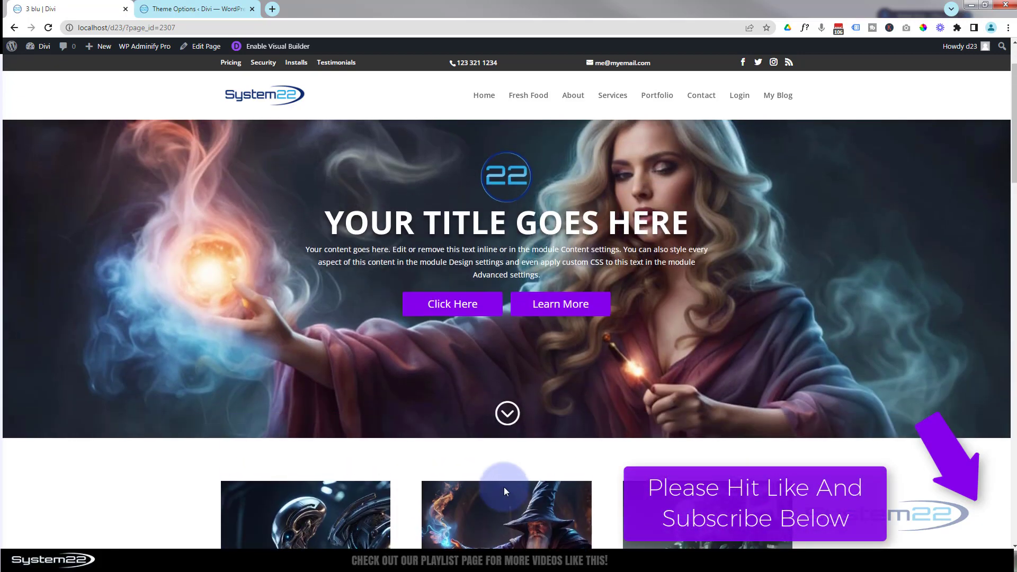